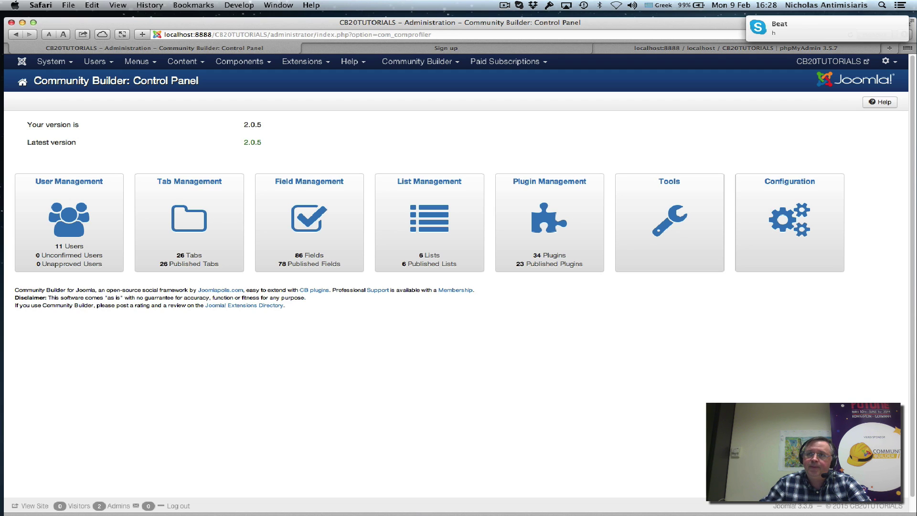
Step: Switch to phpMyAdmin and bring up the CB20TUTORIALS table list
key("super+Tab")
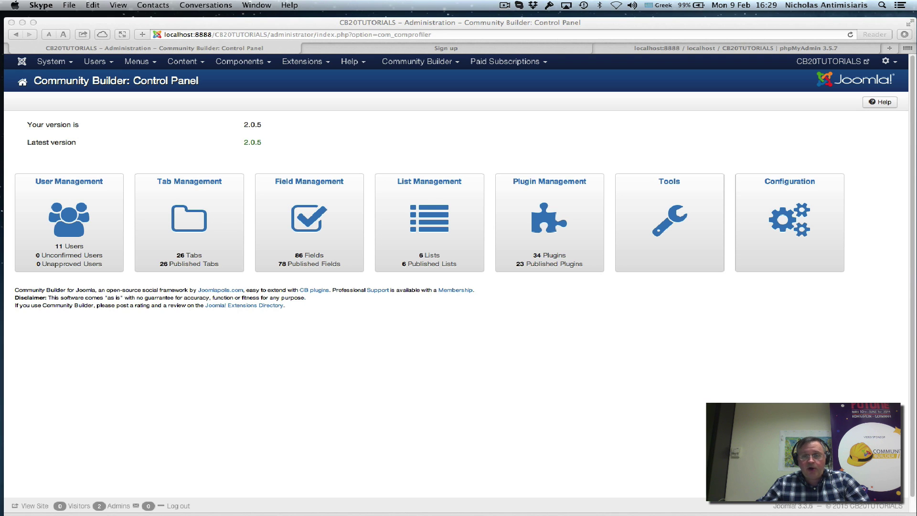
left_click(698, 50)
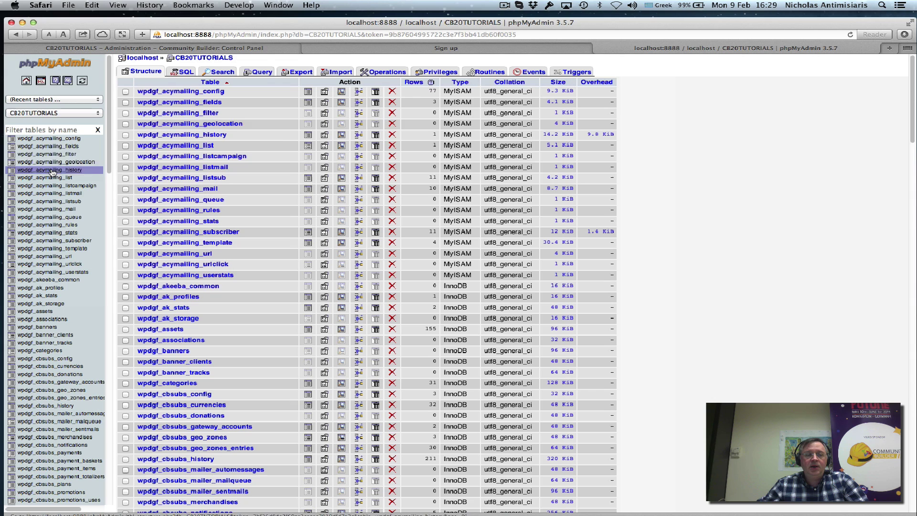
scroll(191, 163, "down", 5)
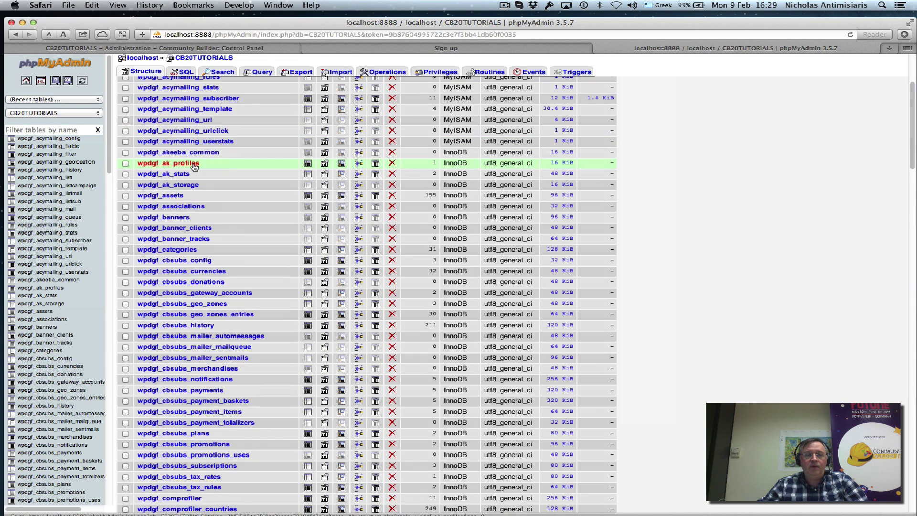
scroll(196, 168, "up", 5)
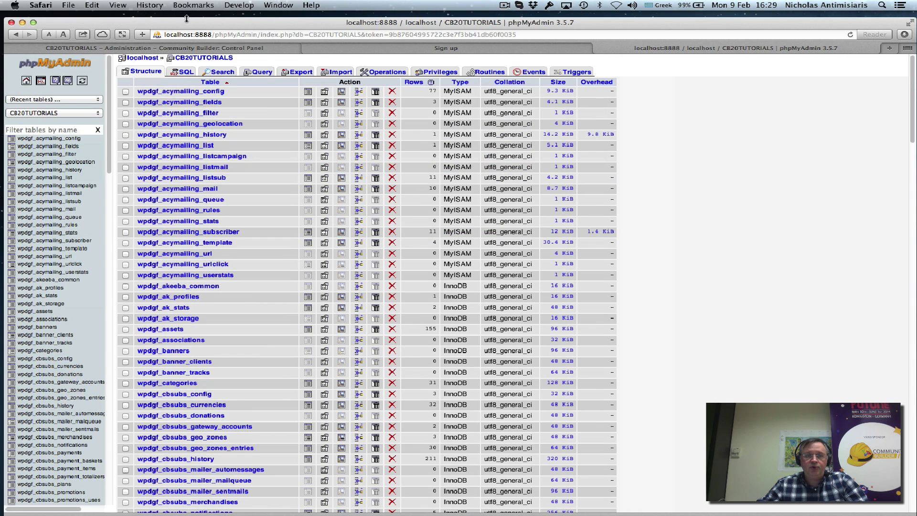
scroll(664, 246, "down", 20)
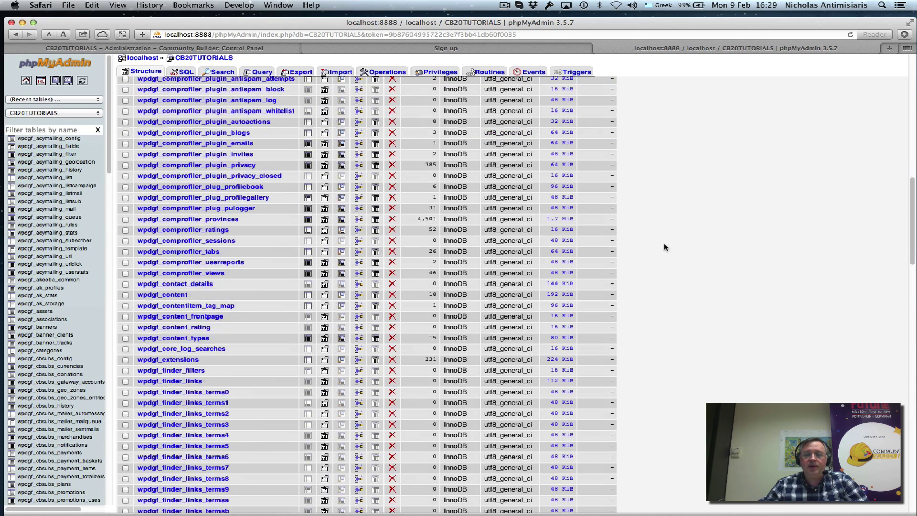
scroll(664, 246, "down", 10)
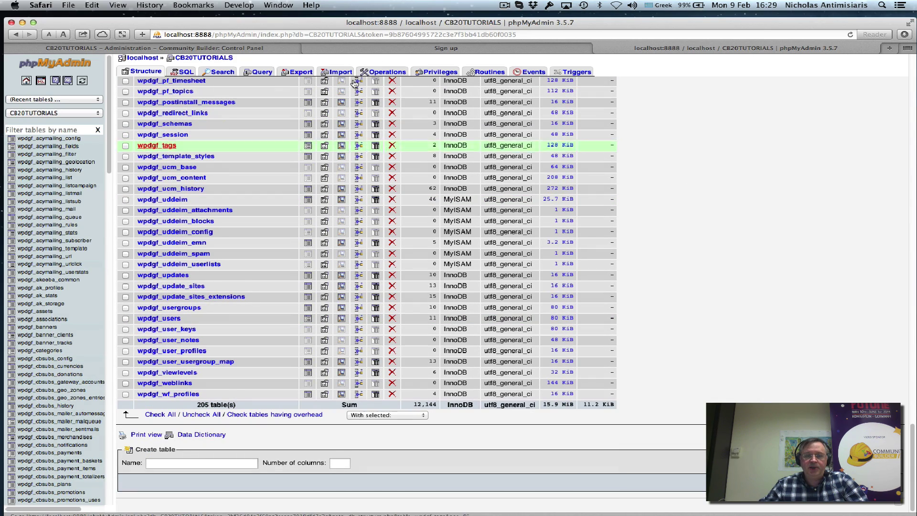
Step: Start a new table named 'membercodes' with 1 column
left_click(175, 463)
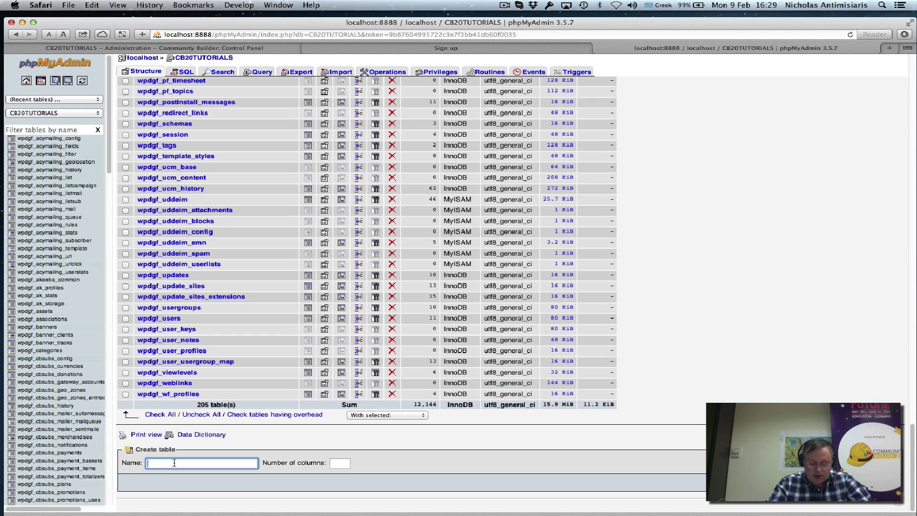
type("μεμ")
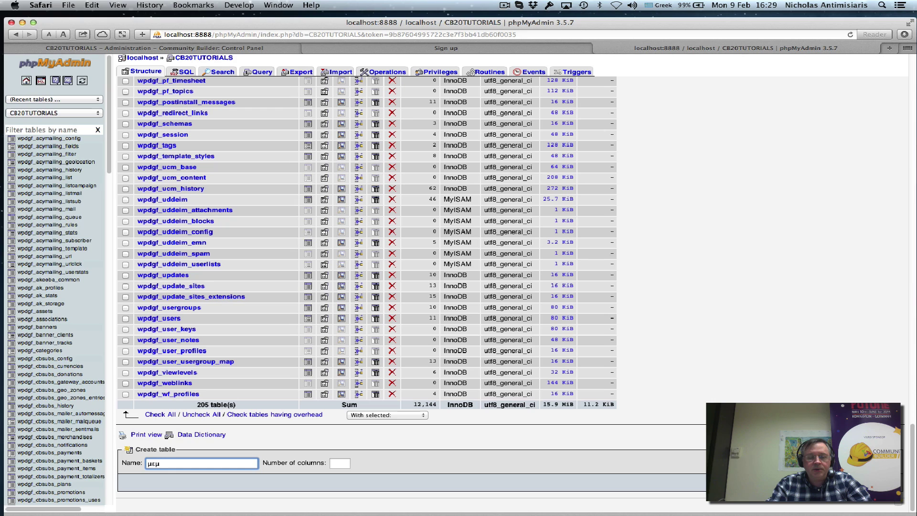
key("BackSpace")
key("BackSpace")
key("BackSpace")
key("super+space")
type("memb")
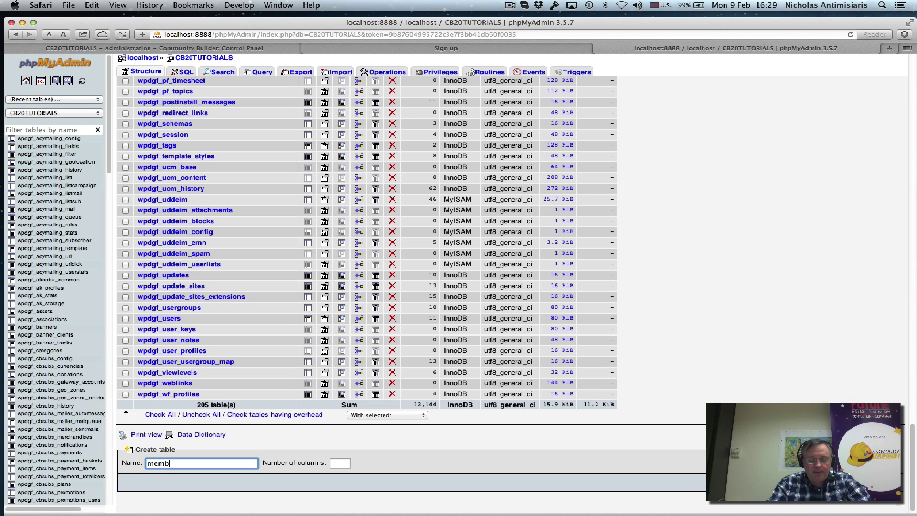
type("ercodes")
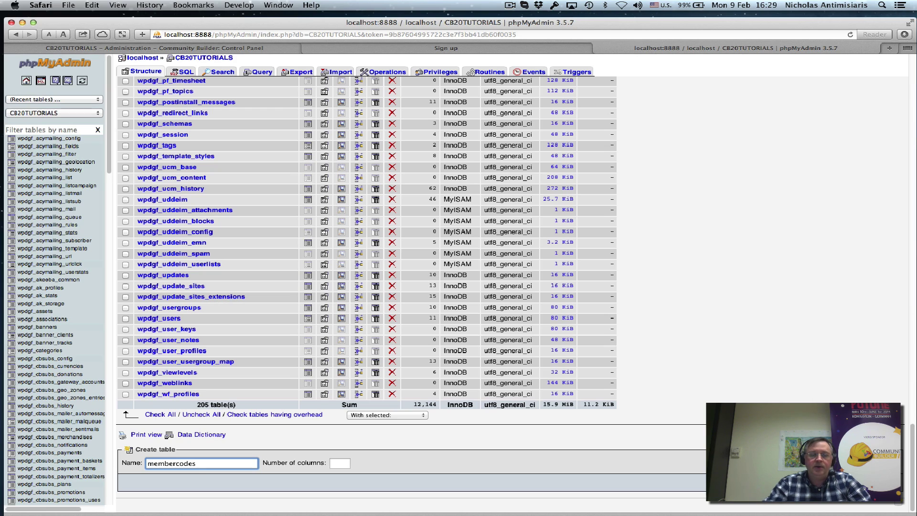
left_click(345, 463)
type("1")
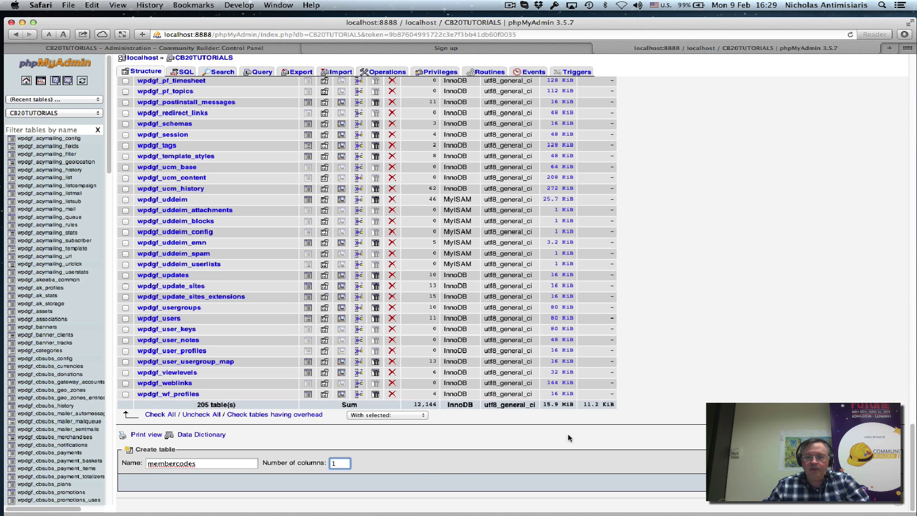
key("Return")
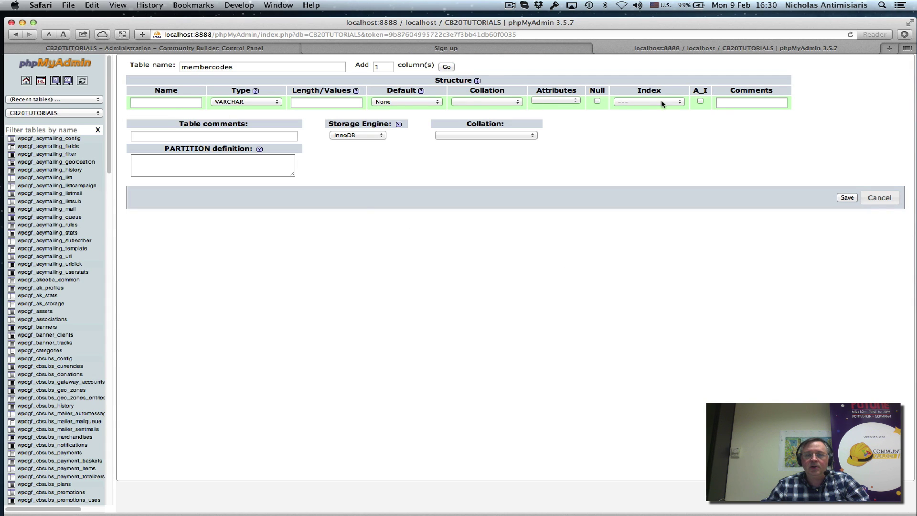
Step: Name the table's single column 'code' with length 10
left_click(158, 102)
type("code")
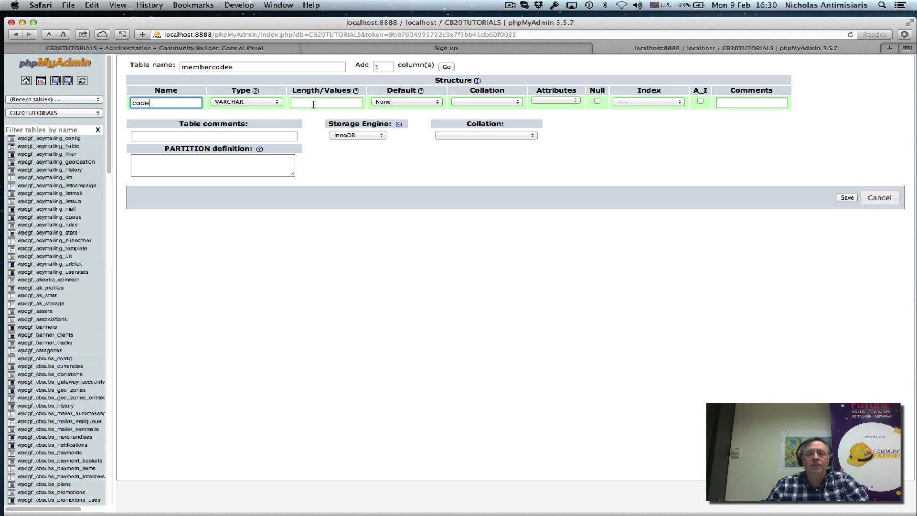
left_click(313, 103)
type("10")
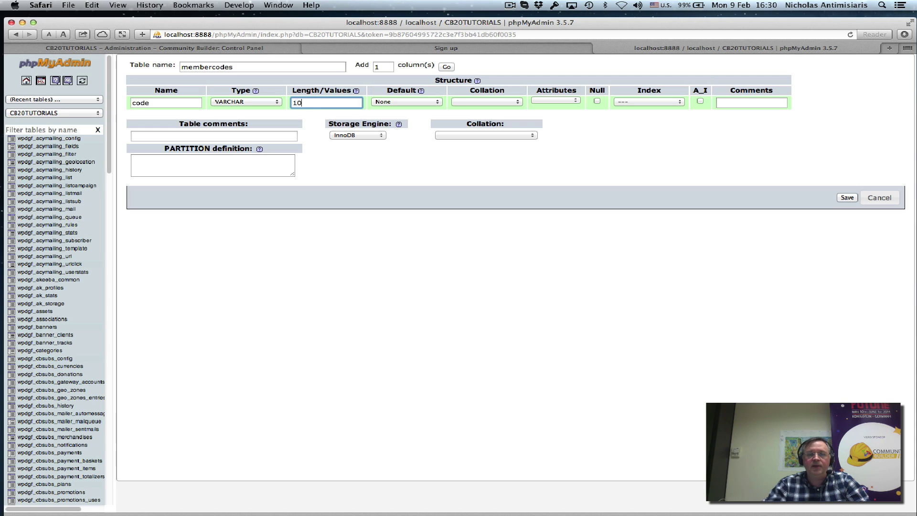
Step: Give code utf8_general_ci collation and a PRIMARY index, then save the membercodes table
left_click(474, 100)
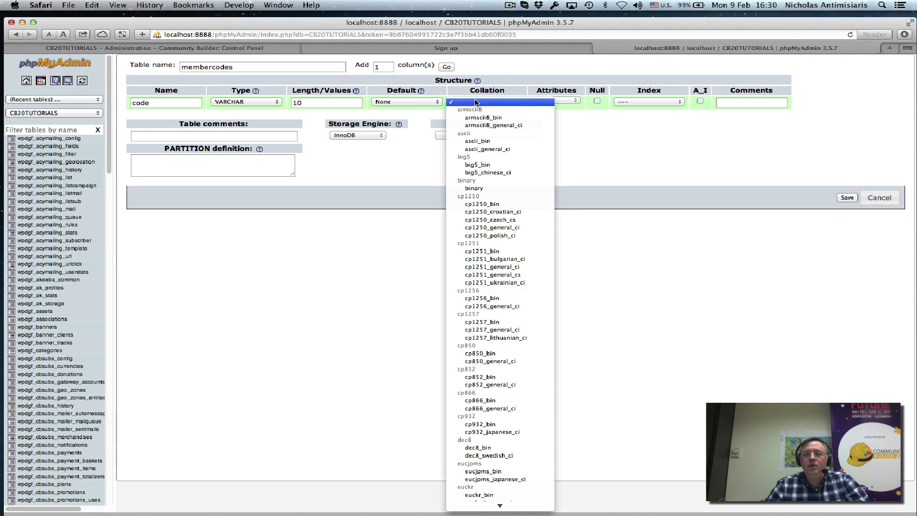
scroll(495, 239, "down", 15)
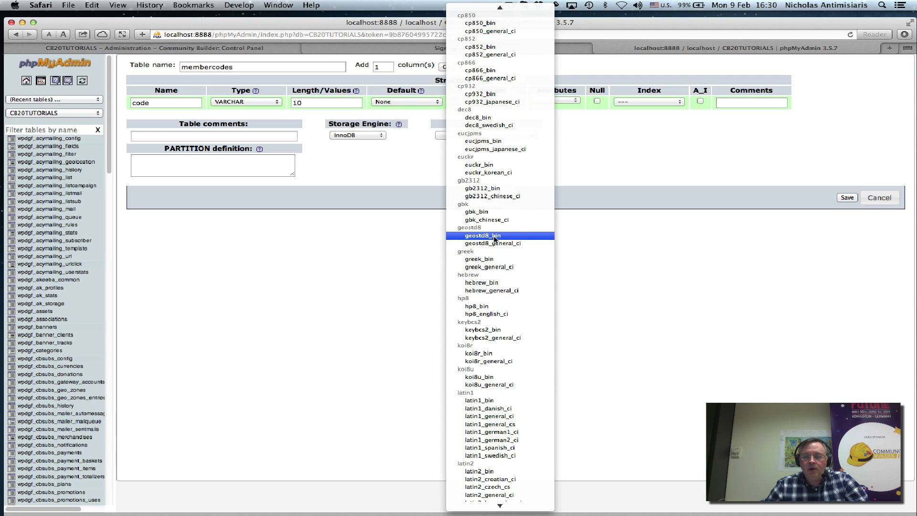
scroll(494, 239, "down", 18)
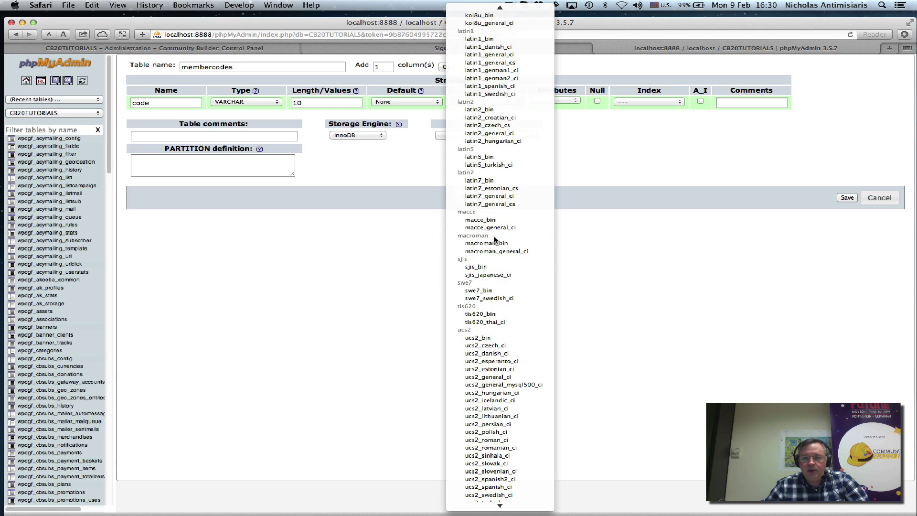
scroll(495, 239, "down", 5)
scroll(495, 239, "down", 3)
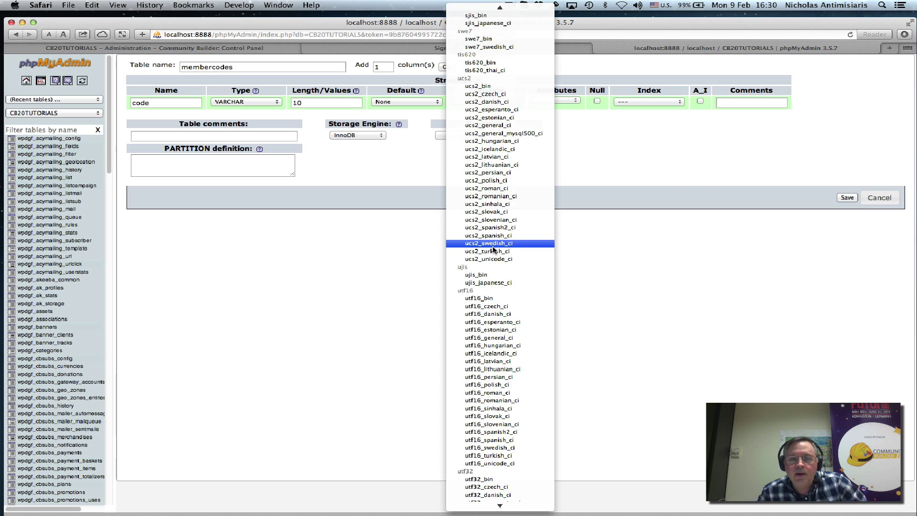
scroll(494, 251, "down", 6)
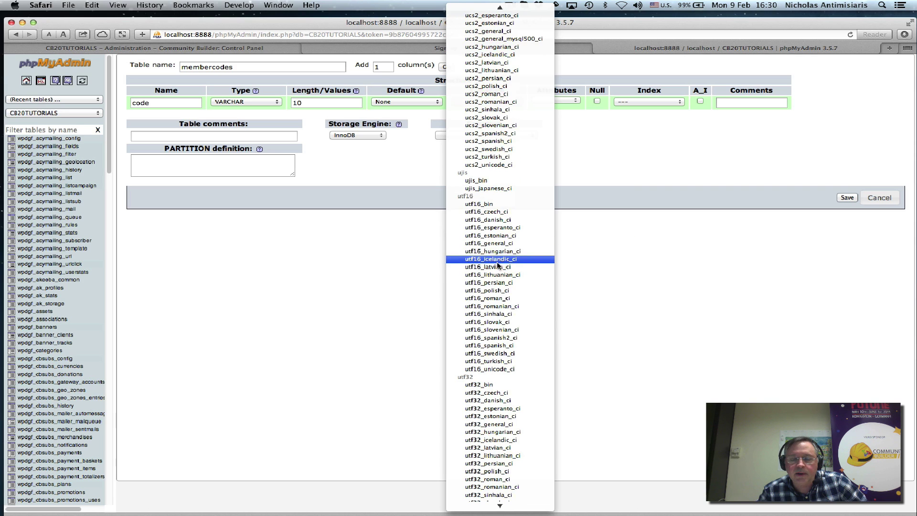
scroll(515, 367, "down", 12)
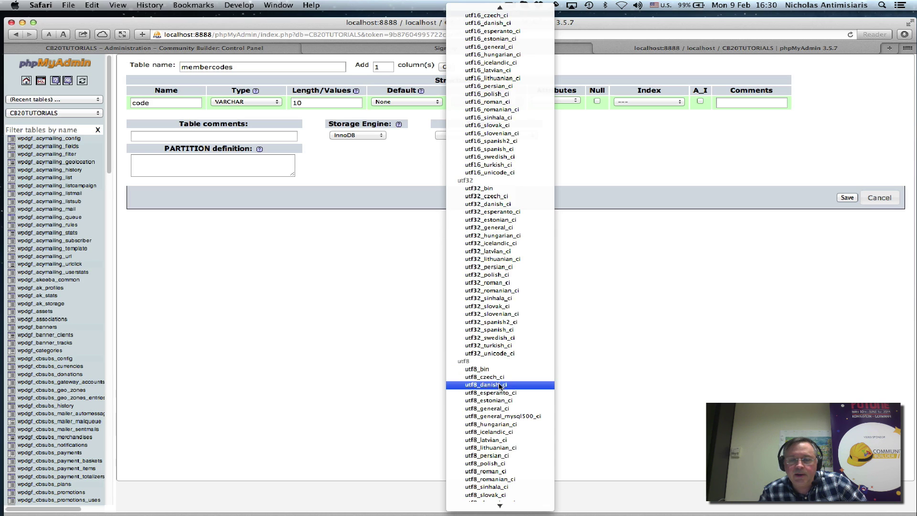
left_click(497, 409)
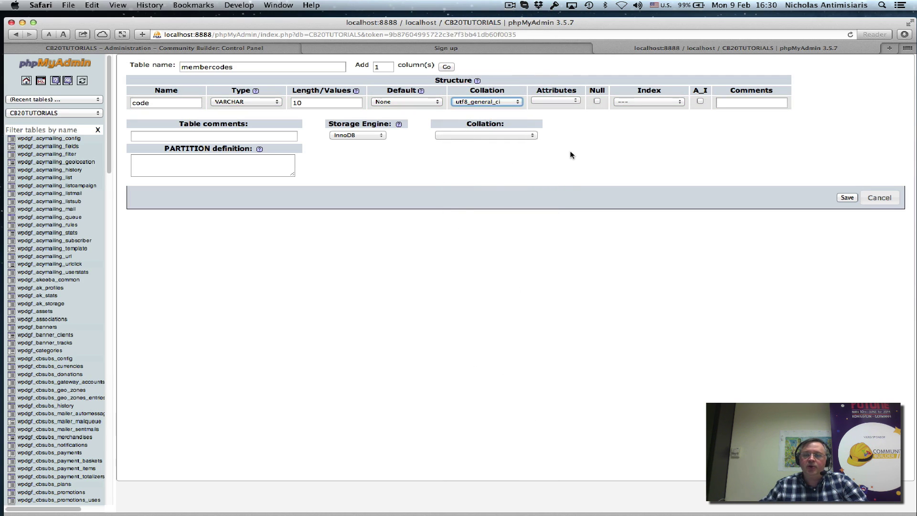
left_click(635, 102)
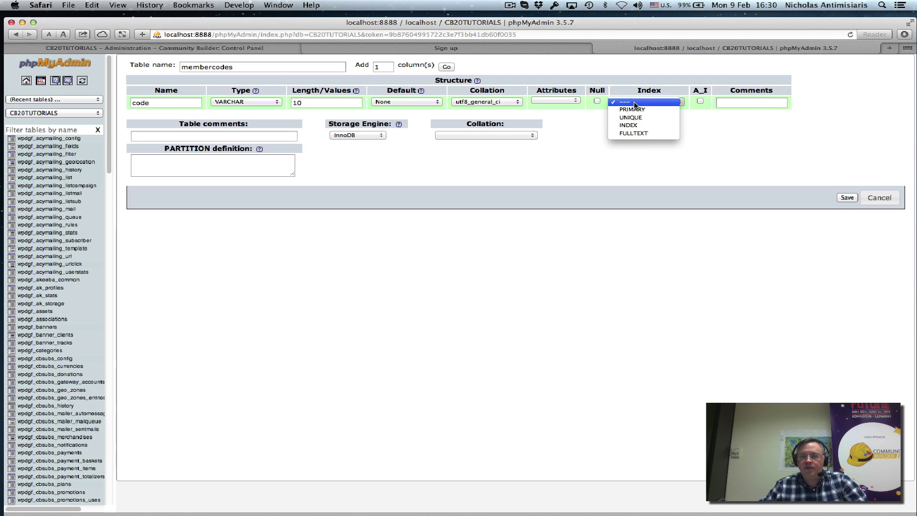
left_click(640, 110)
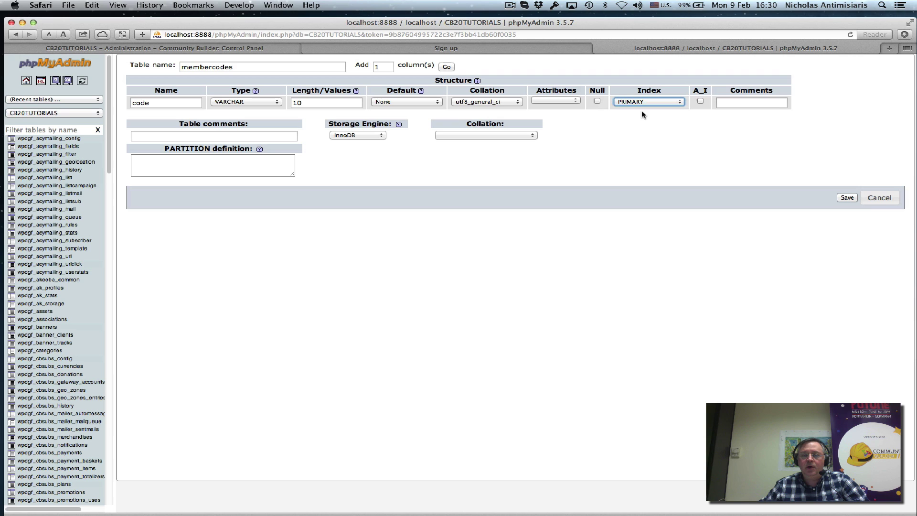
left_click(846, 198)
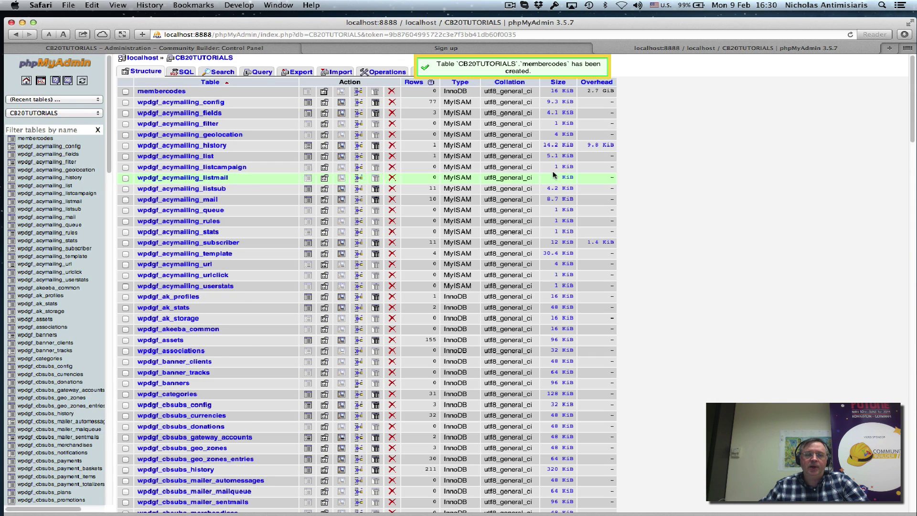
Step: Open the membercodes Import page, then switch to codes.csv in LibreOffice Calc
left_click(162, 91)
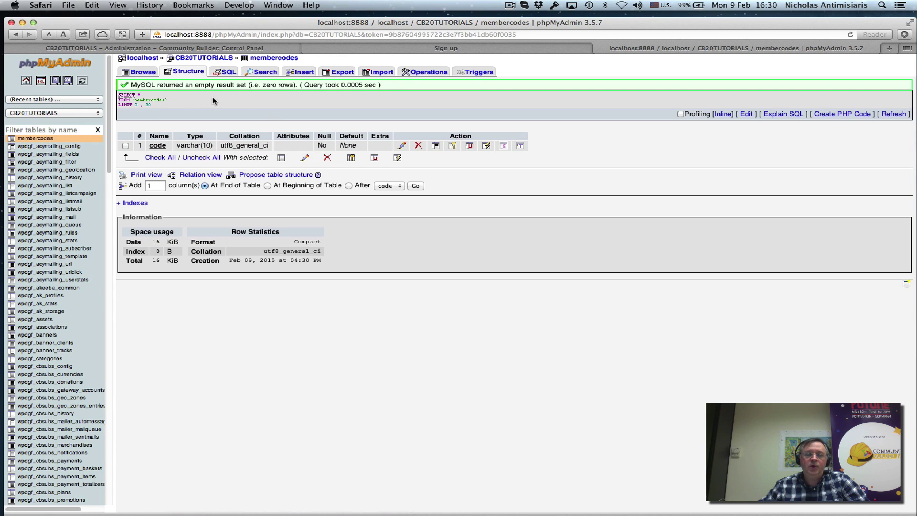
left_click(140, 72)
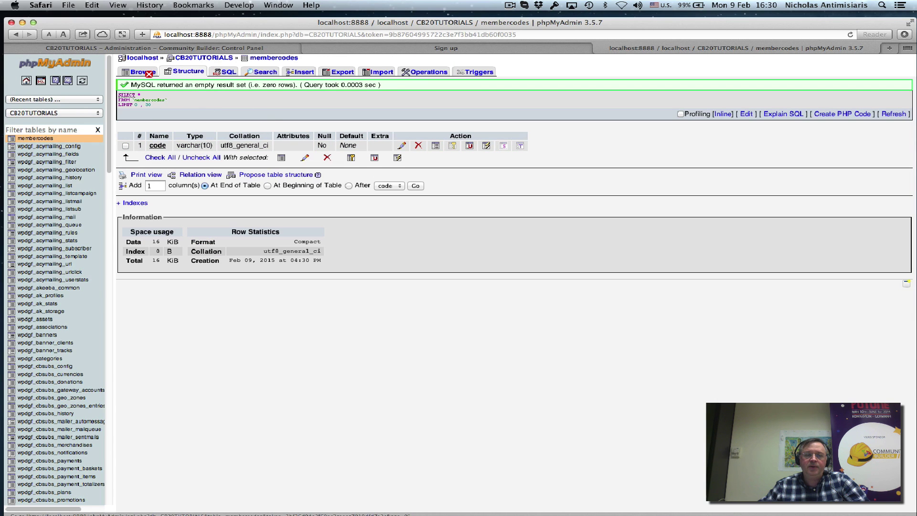
left_click(379, 72)
key("super+Tab")
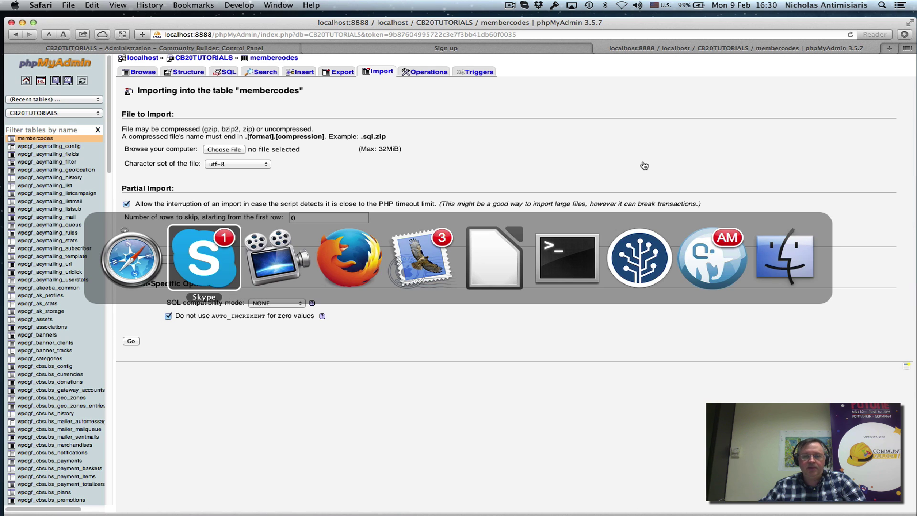
key("super+Tab")
key("super+Tab")
key("super+Tab")
key("super+Tab")
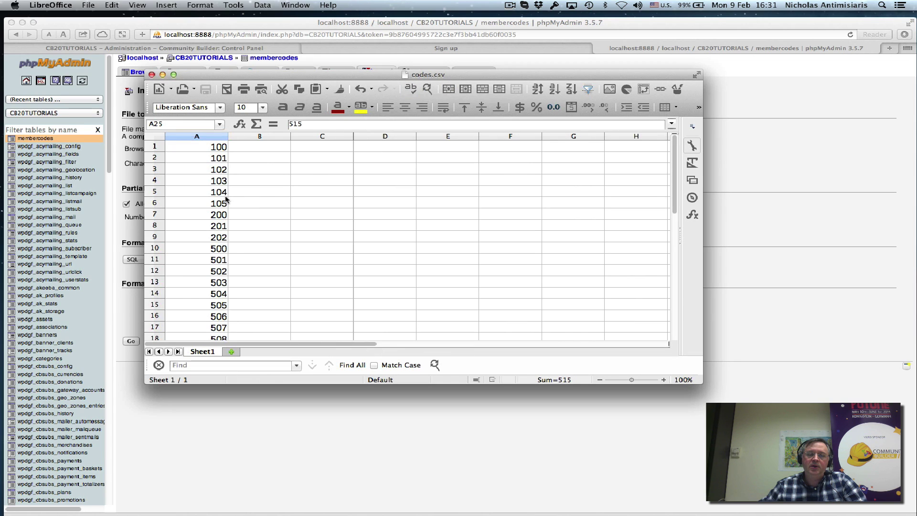
Step: Add the codes mem123 and mem234 in cells A28 and A29
scroll(211, 161, "down", 4)
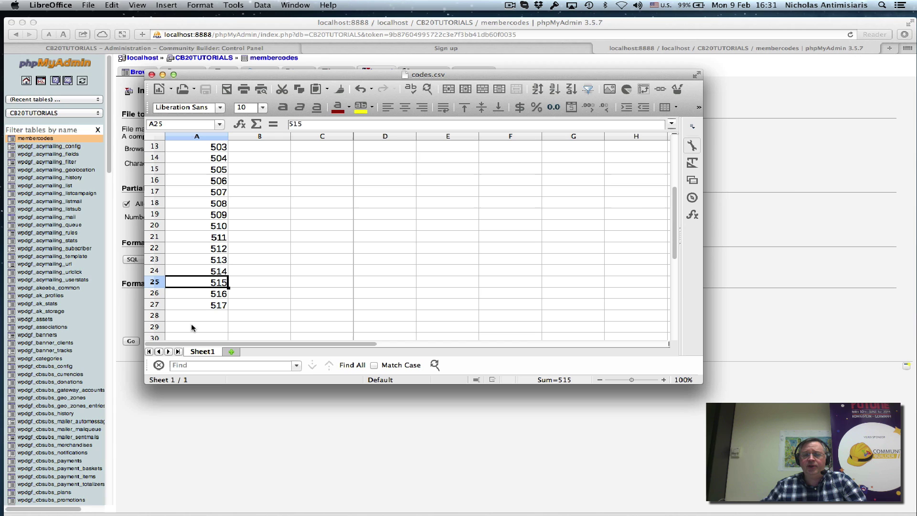
left_click(194, 317)
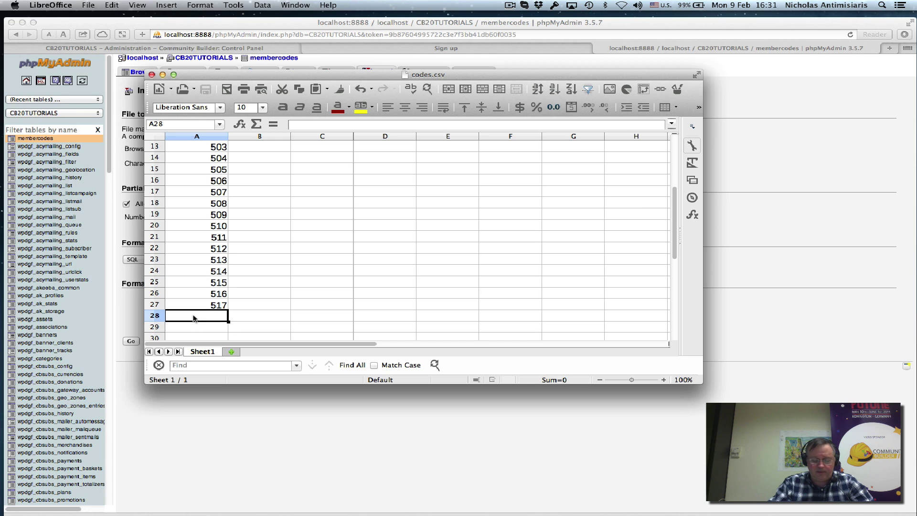
type("mem123")
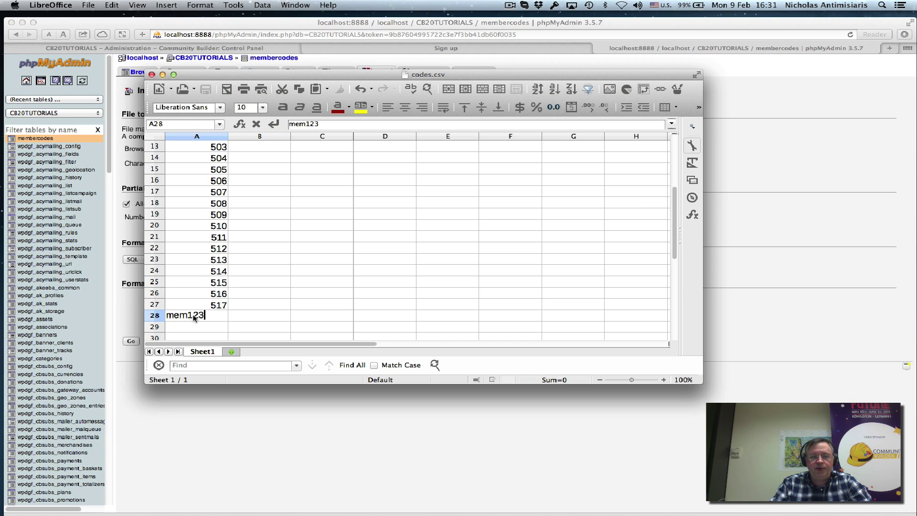
key("Return")
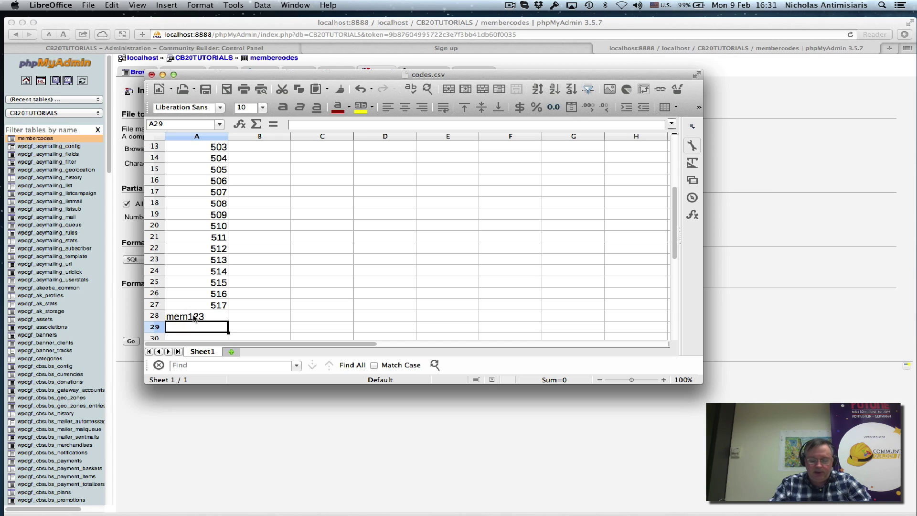
type("mem23")
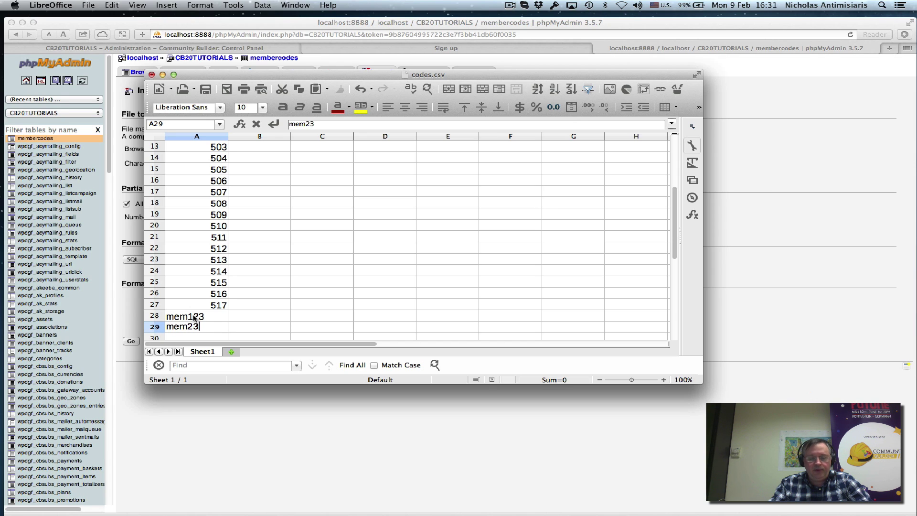
type("4")
key("Return")
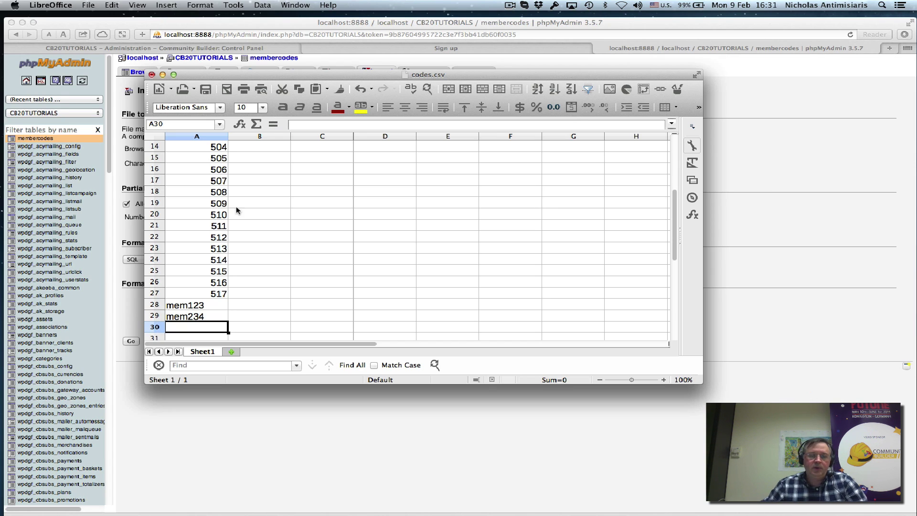
Step: Save codes.csv and return to the phpMyAdmin import page
scroll(242, 209, "up", 1)
scroll(246, 207, "down", 2)
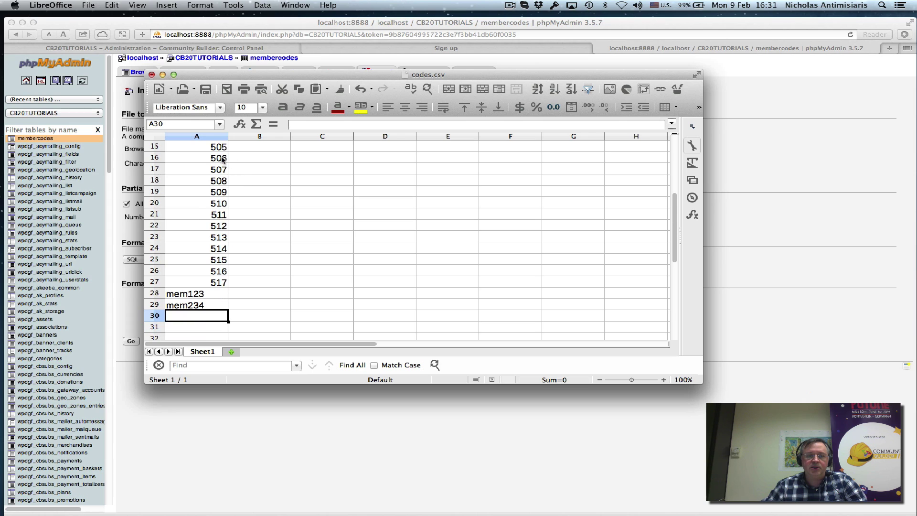
left_click(207, 91)
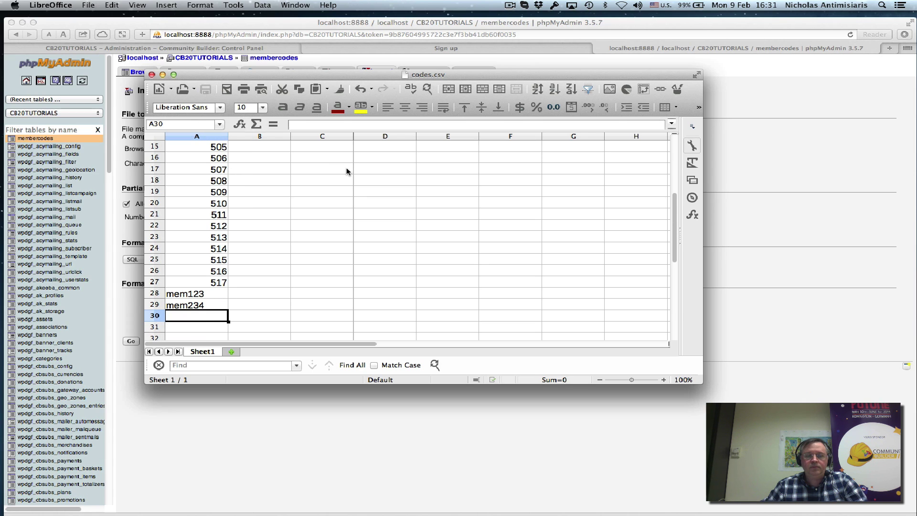
left_click(814, 91)
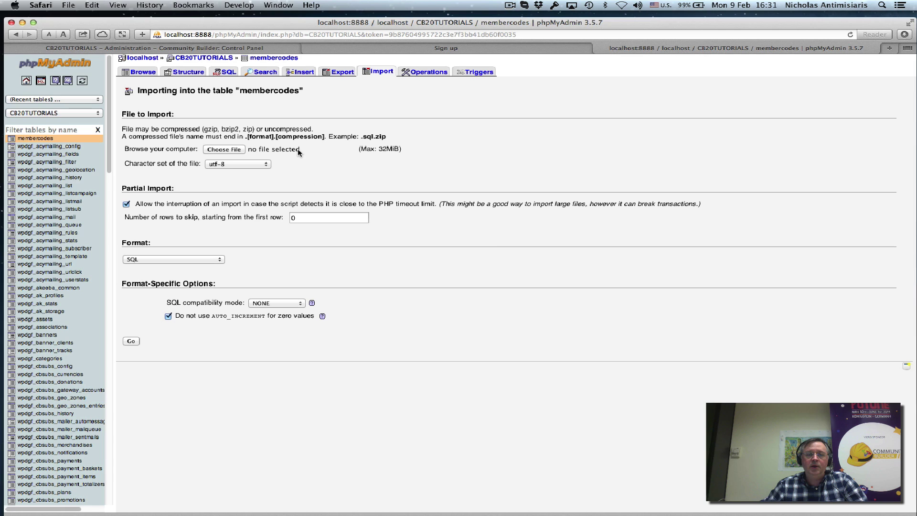
Step: Import codes.csv into the membercodes table
left_click(225, 150)
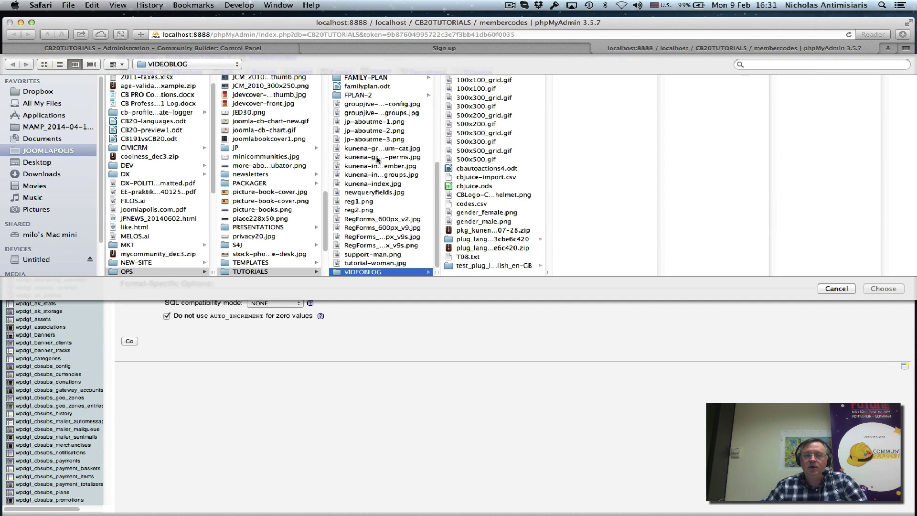
left_click(471, 205)
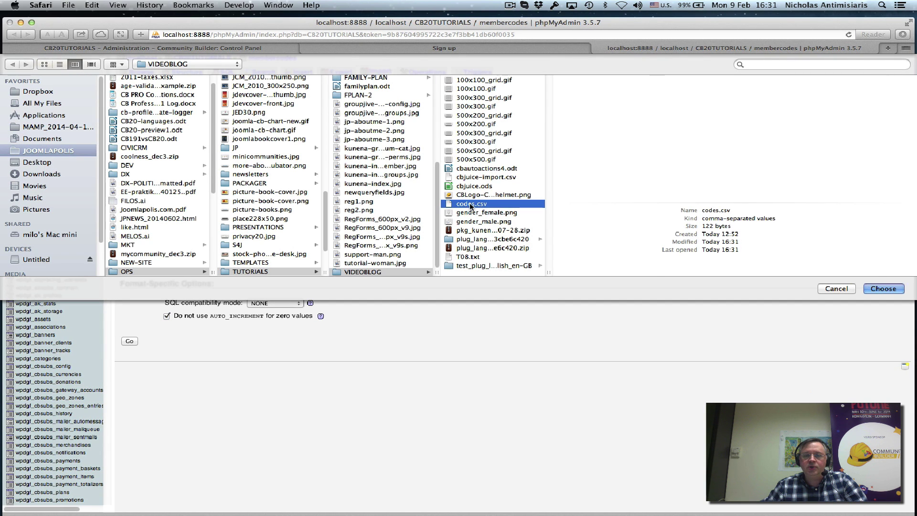
left_click(883, 288)
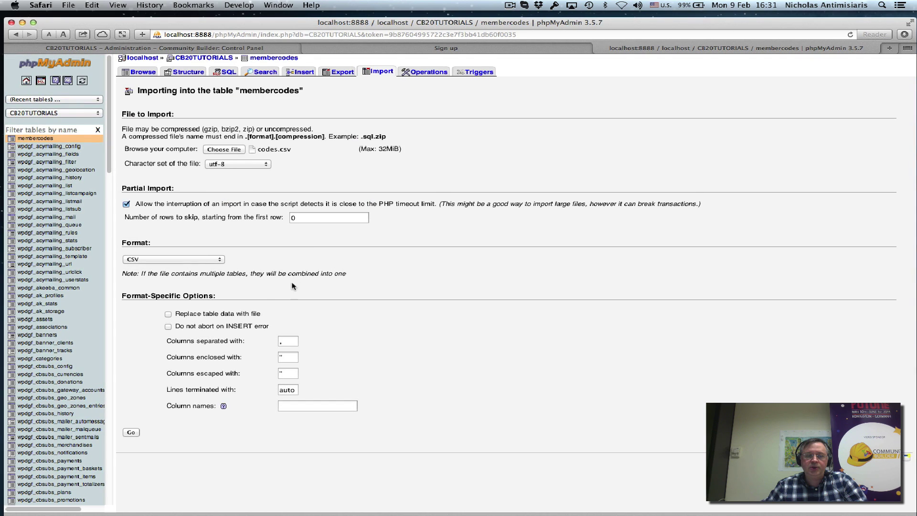
left_click(131, 432)
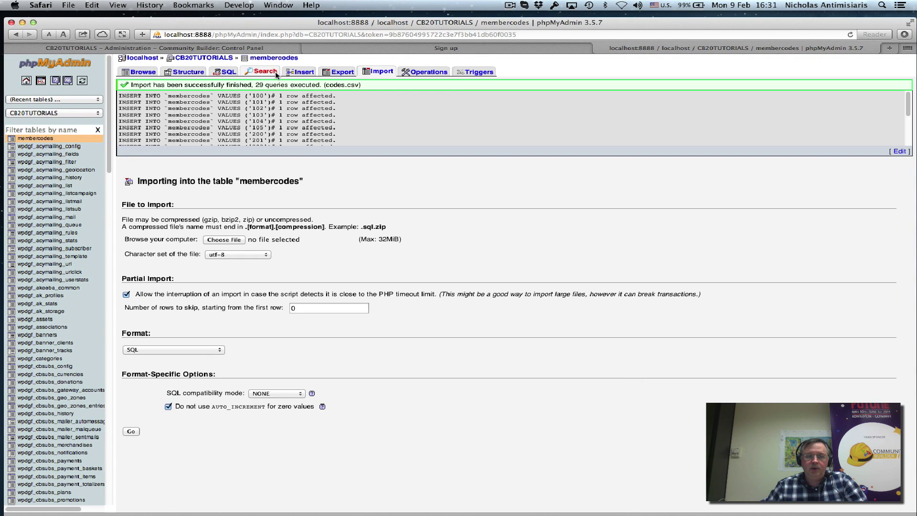
Step: Browse membercodes to confirm the 29 codes from 100 through mem234
left_click(143, 72)
scroll(196, 205, "down", 2)
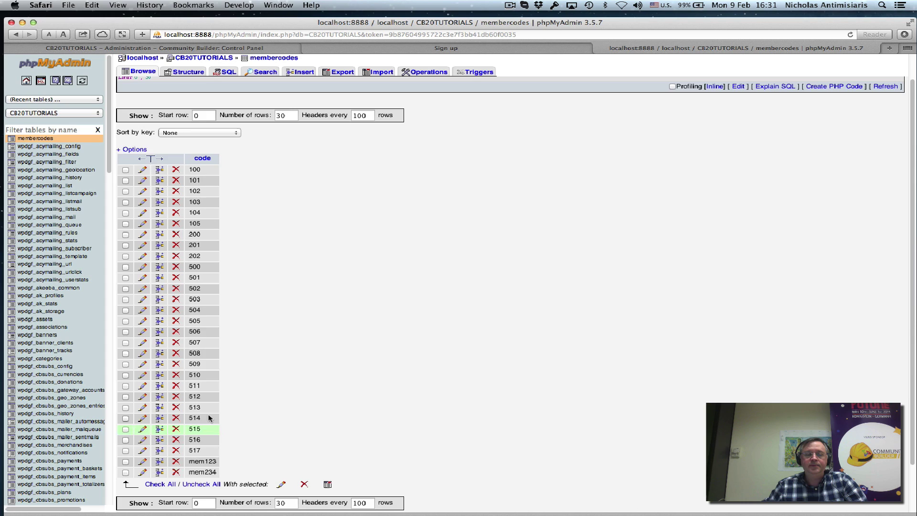
scroll(209, 418, "up", 2)
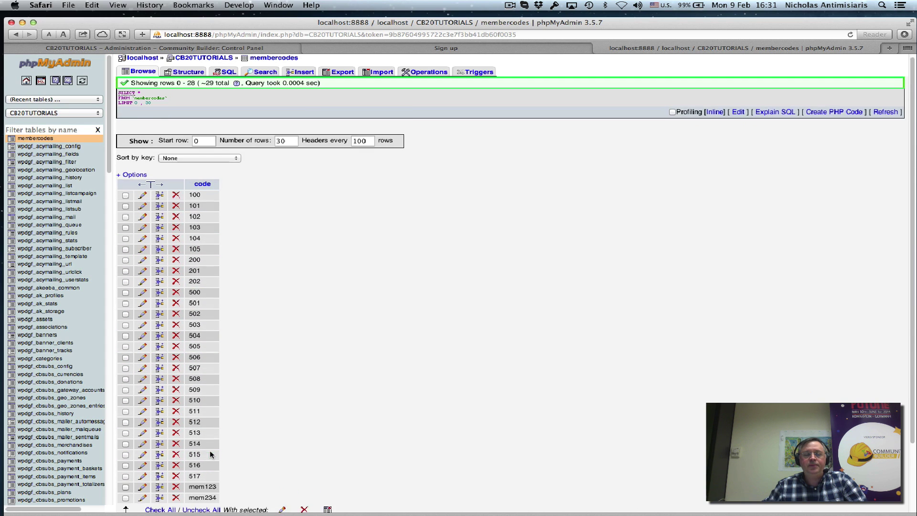
scroll(211, 450, "down", 3)
scroll(228, 162, "up", 3)
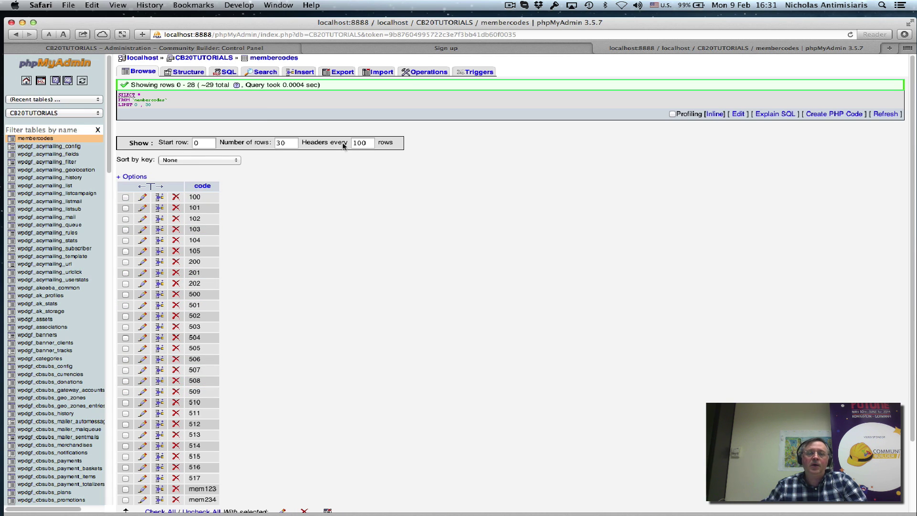
Step: Open the cb_memberaccesscode field from CB Field Management and review its query validation settings
left_click(229, 48)
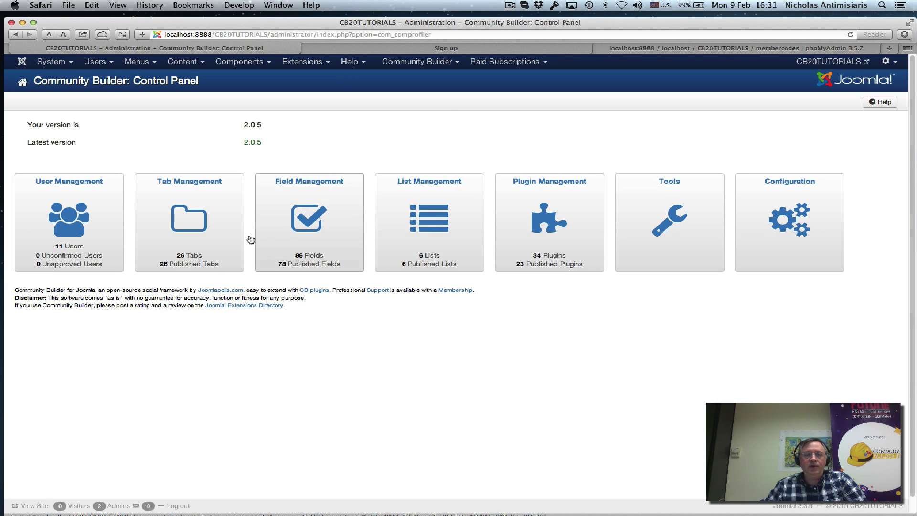
left_click(302, 223)
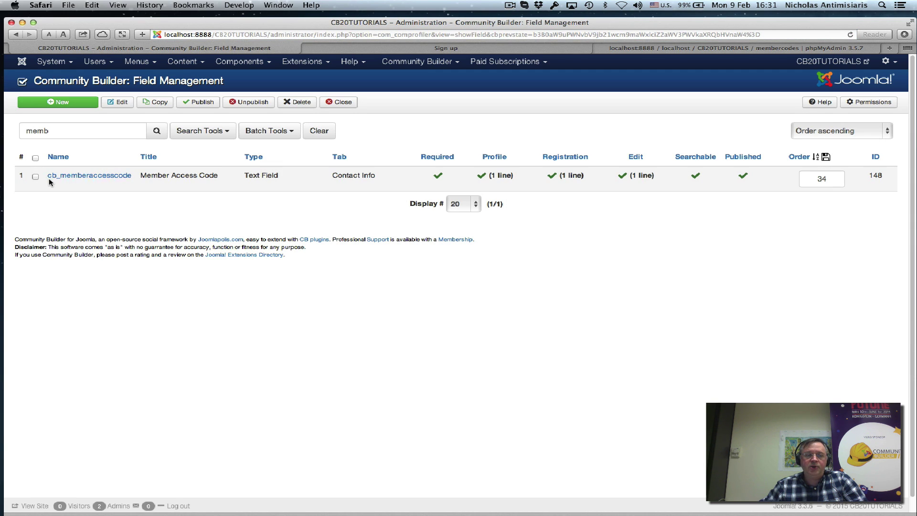
left_click(109, 177)
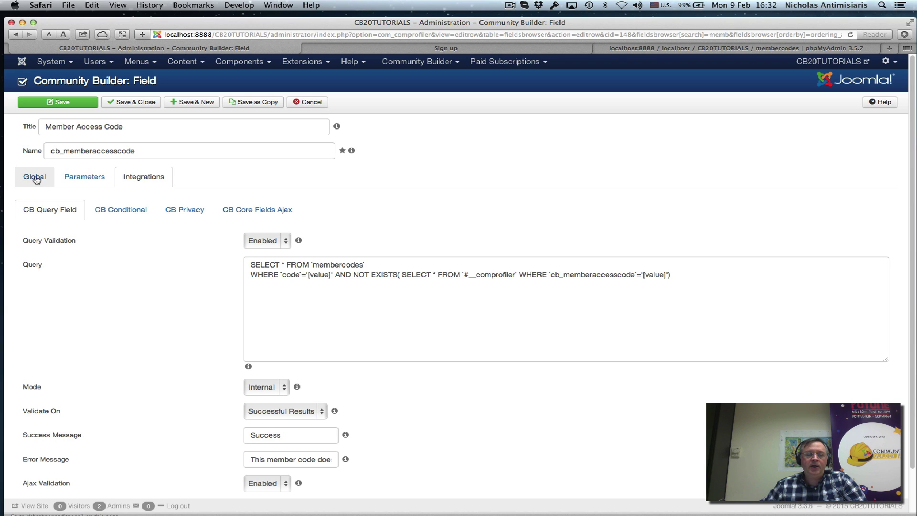
left_click(35, 177)
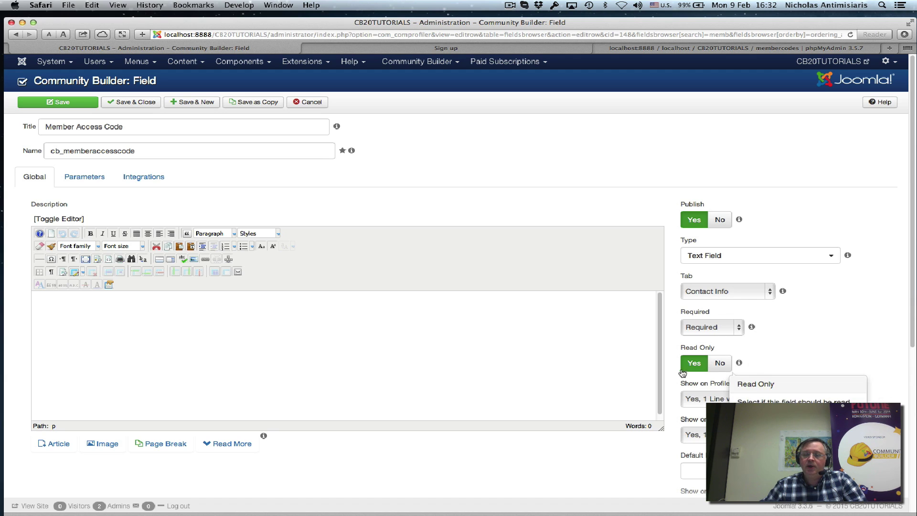
scroll(762, 375, "down", 5)
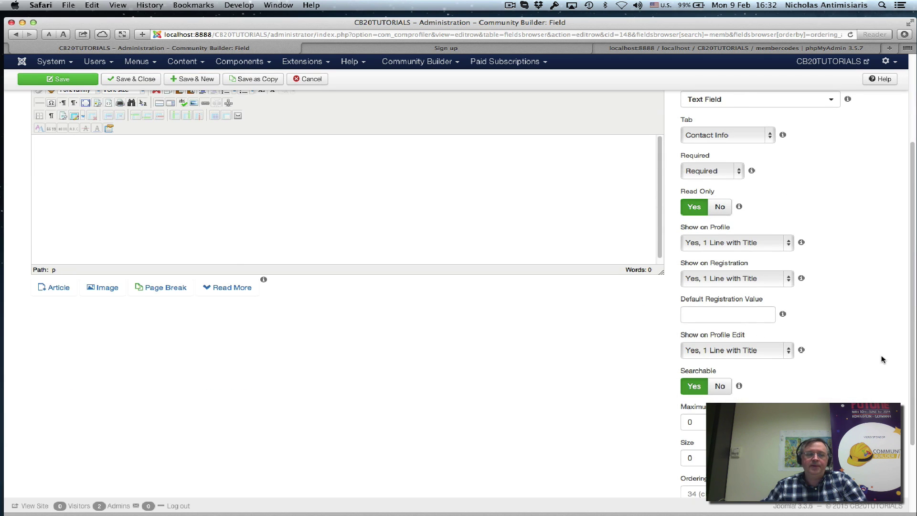
scroll(358, 282, "up", 5)
left_click(142, 180)
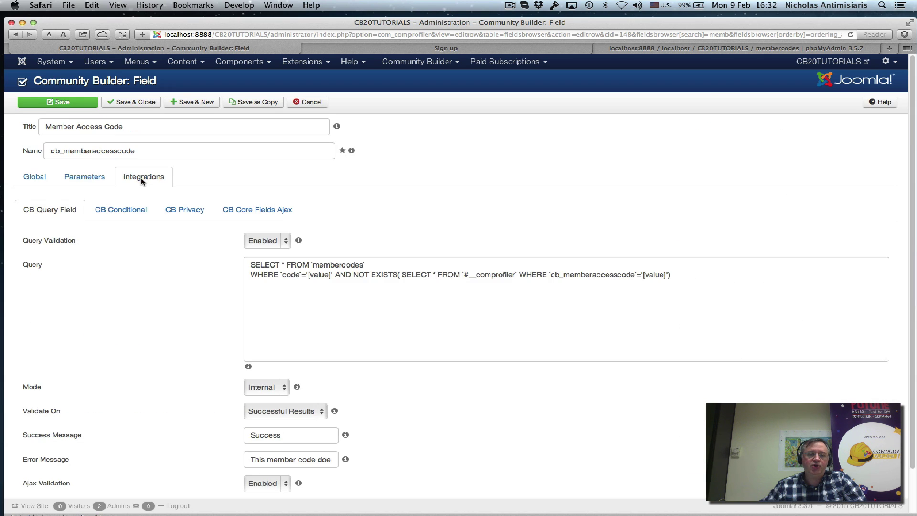
mouse_move(267, 258)
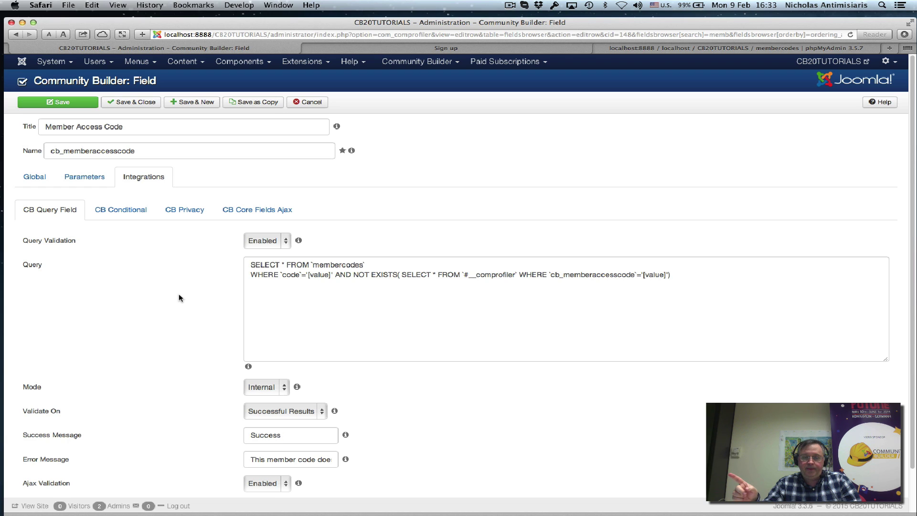
Step: Review the CB Query settings and Error Message text, then save the Member Access Code field
scroll(119, 337, "down", 2)
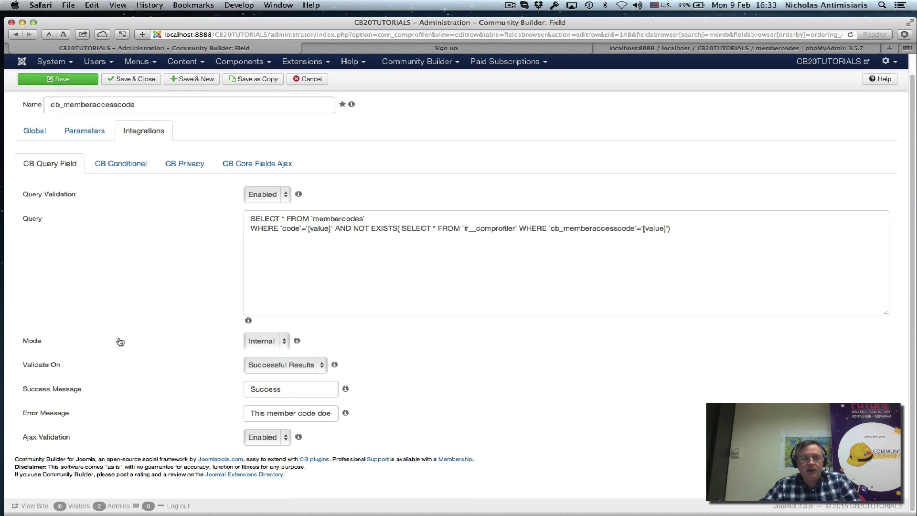
mouse_move(283, 341)
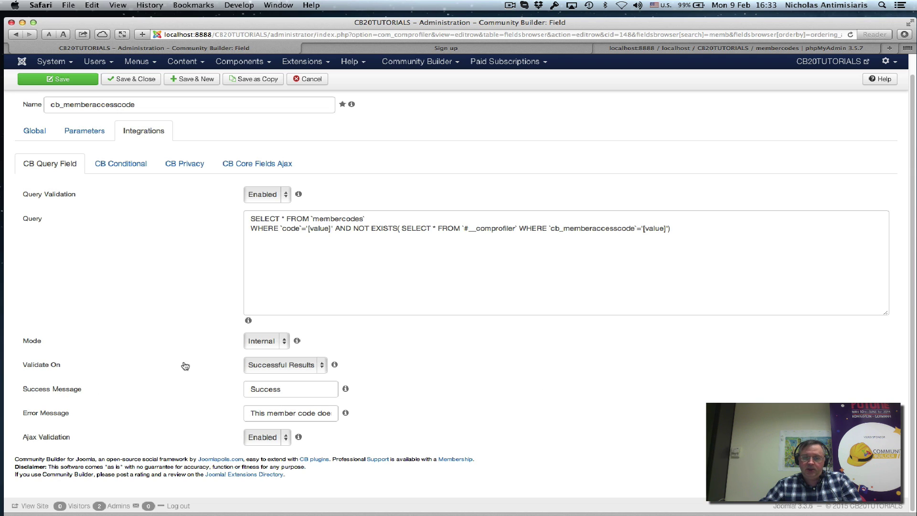
mouse_move(275, 366)
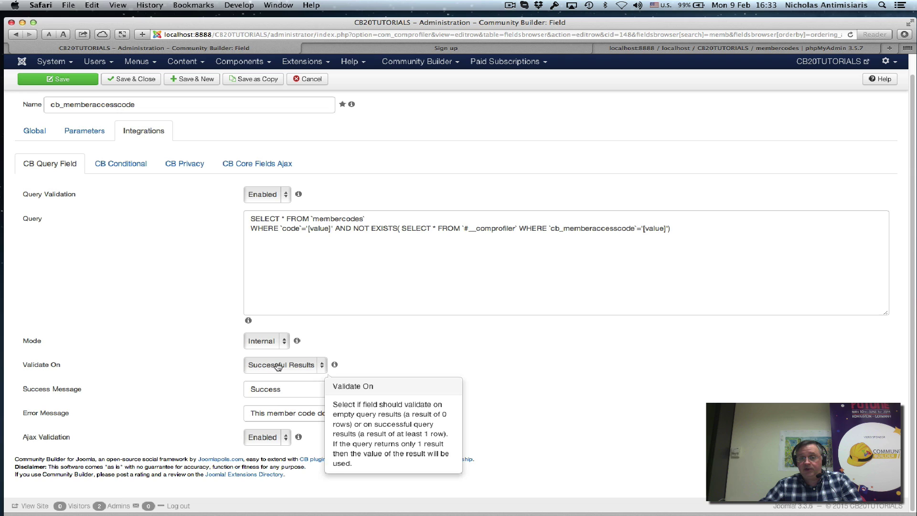
mouse_move(266, 232)
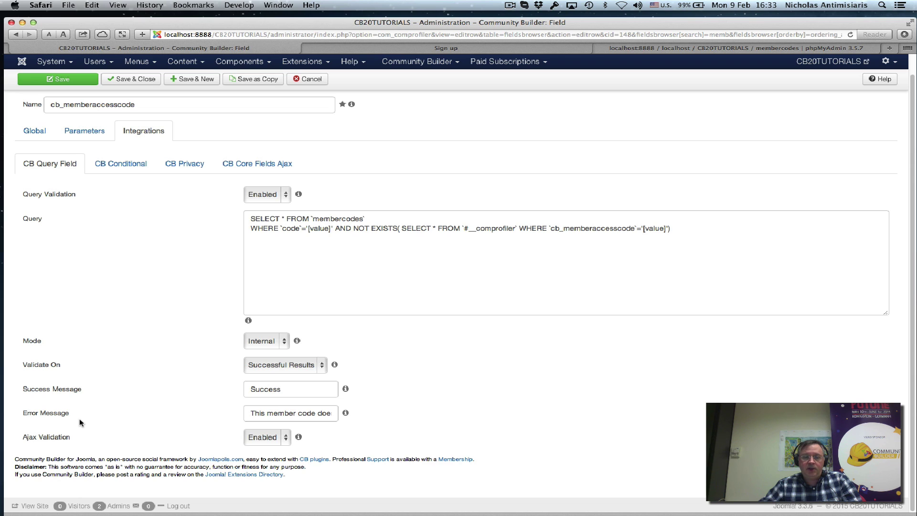
mouse_move(247, 413)
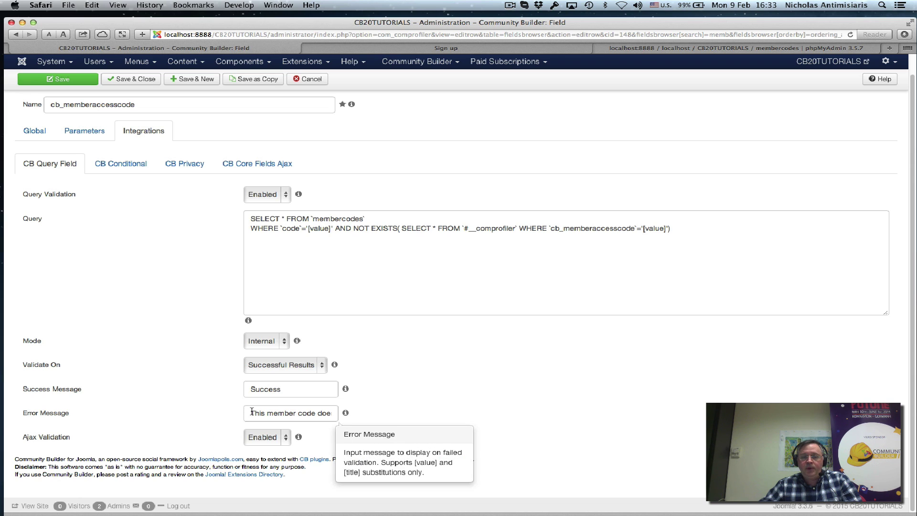
left_click_drag(251, 412, 368, 419)
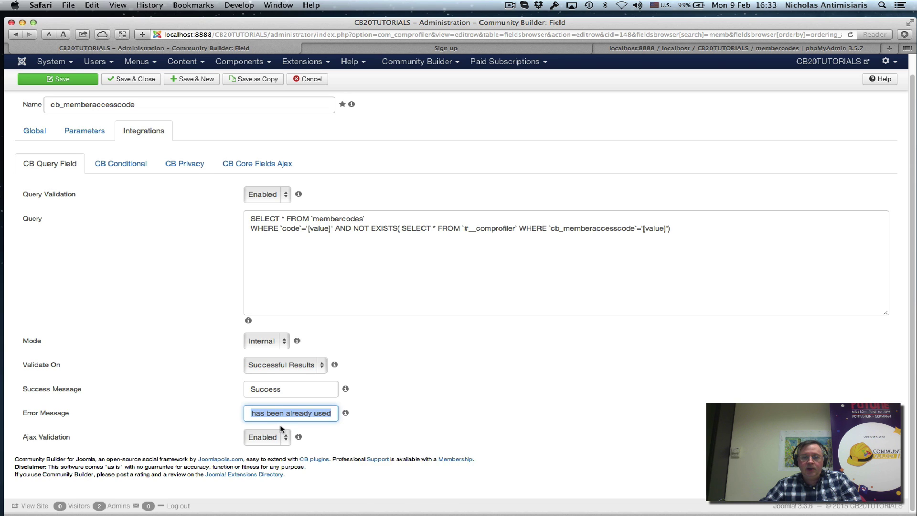
mouse_move(293, 419)
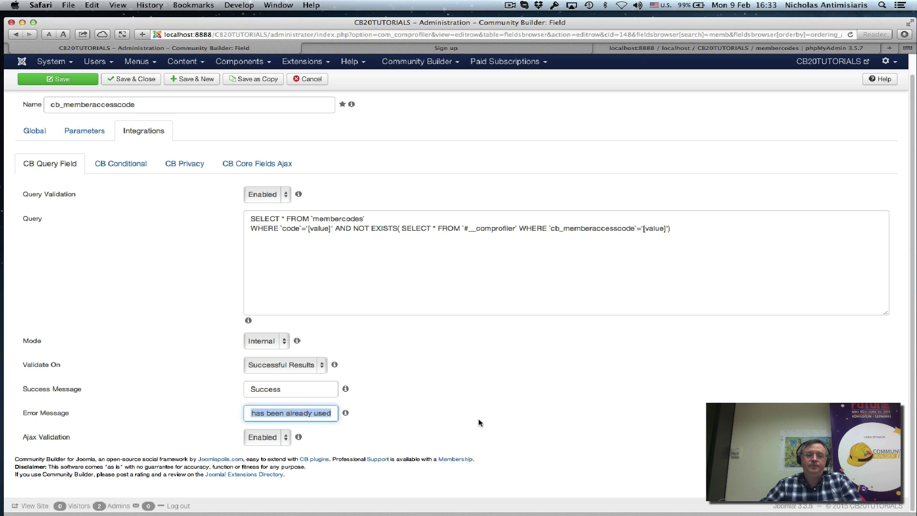
scroll(454, 411, "up", 2)
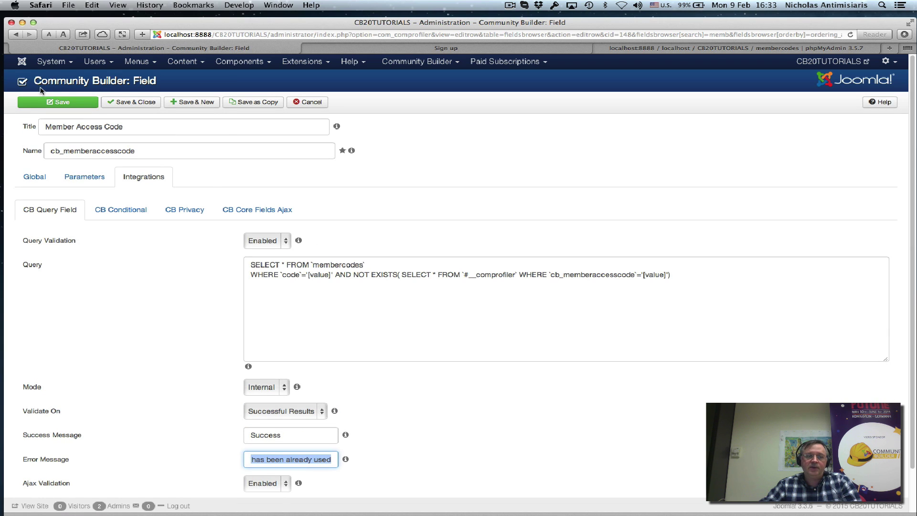
left_click(78, 102)
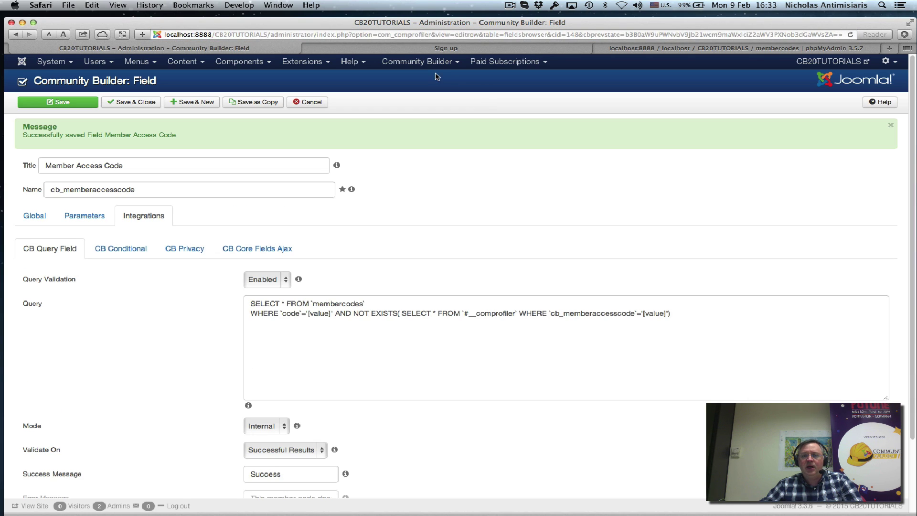
Step: Check Super Admin's Member Access Code (100) in User Management, then go to the Sign up page
left_click(430, 68)
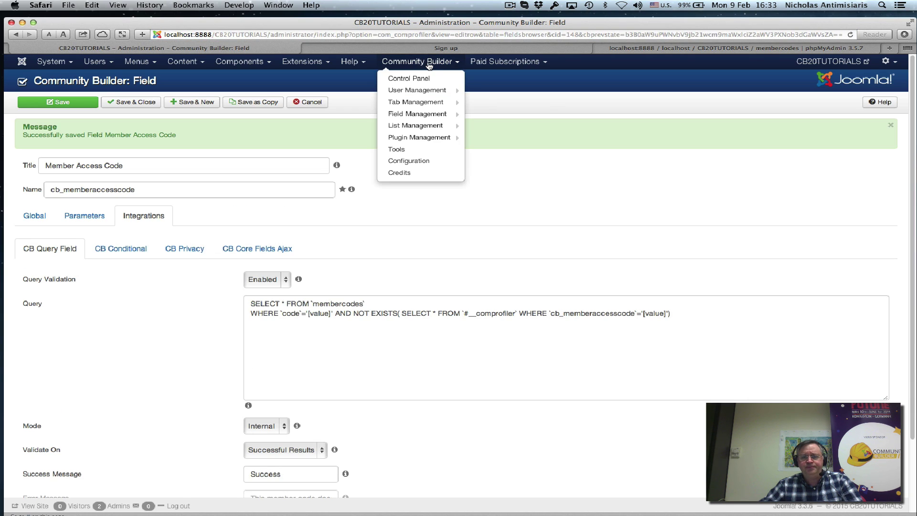
left_click(423, 91)
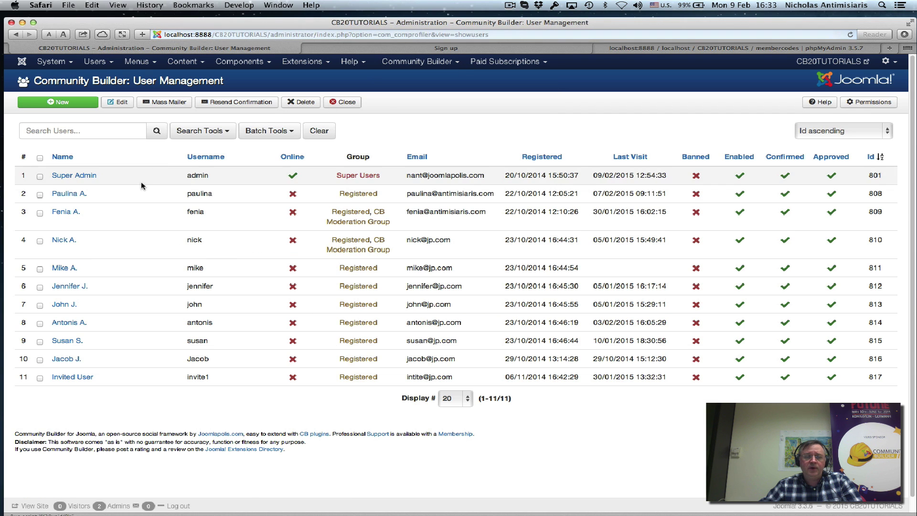
left_click(62, 177)
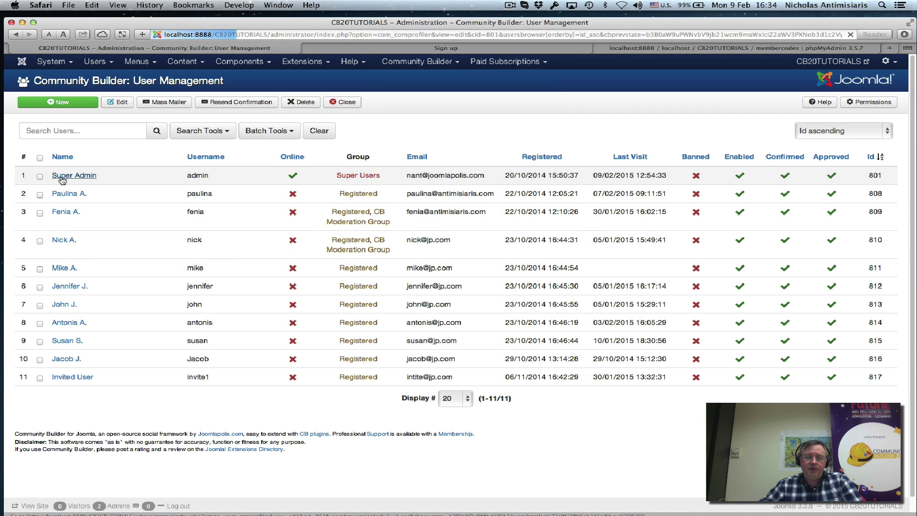
scroll(474, 223, "down", 6)
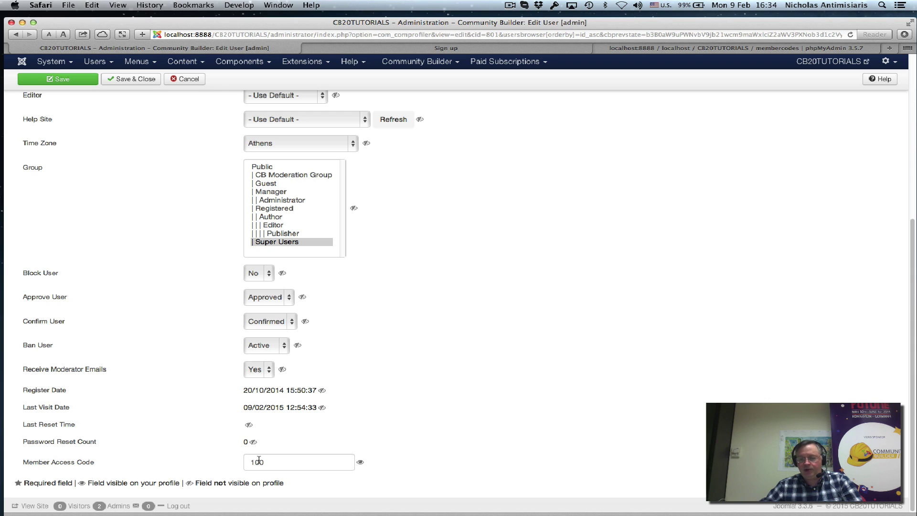
left_click(460, 49)
scroll(748, 343, "down", 7)
Step: On a fresh Sign up form, enter Member Access Code 100 and get the already-used error
left_click(616, 244)
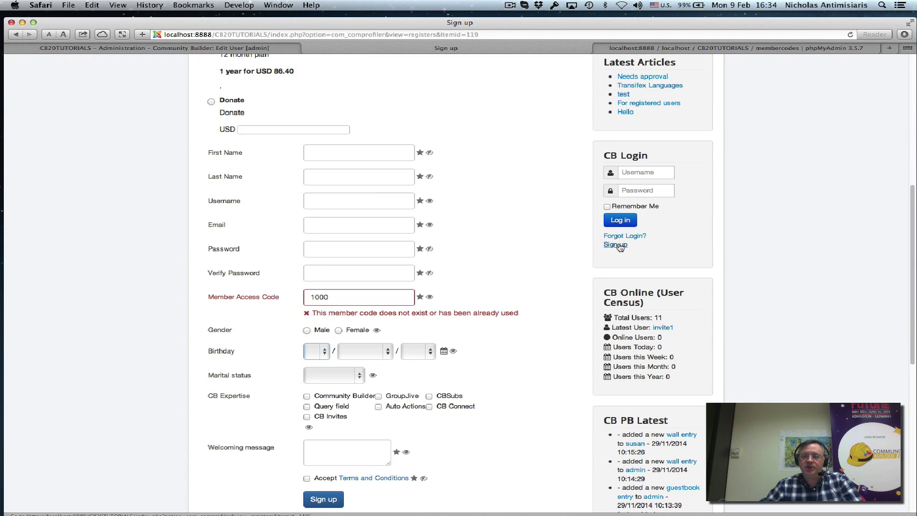
scroll(176, 225, "down", 3)
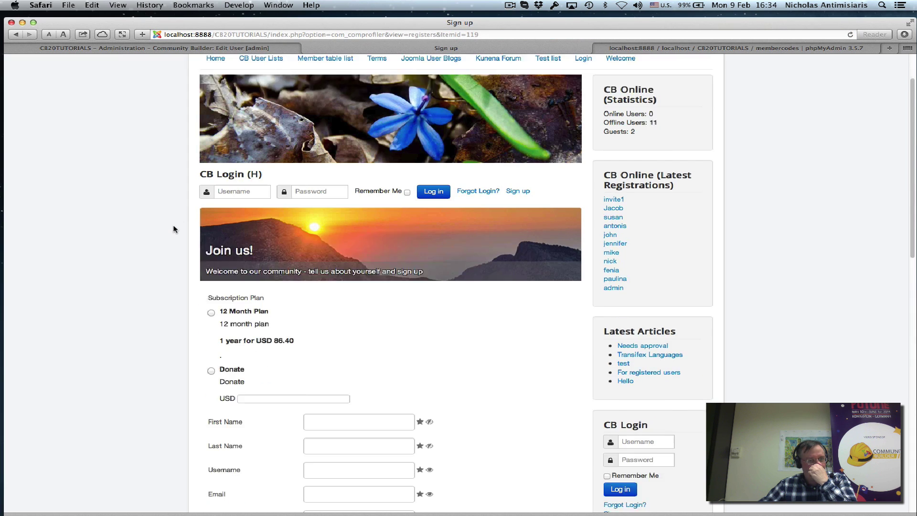
scroll(174, 230, "down", 6)
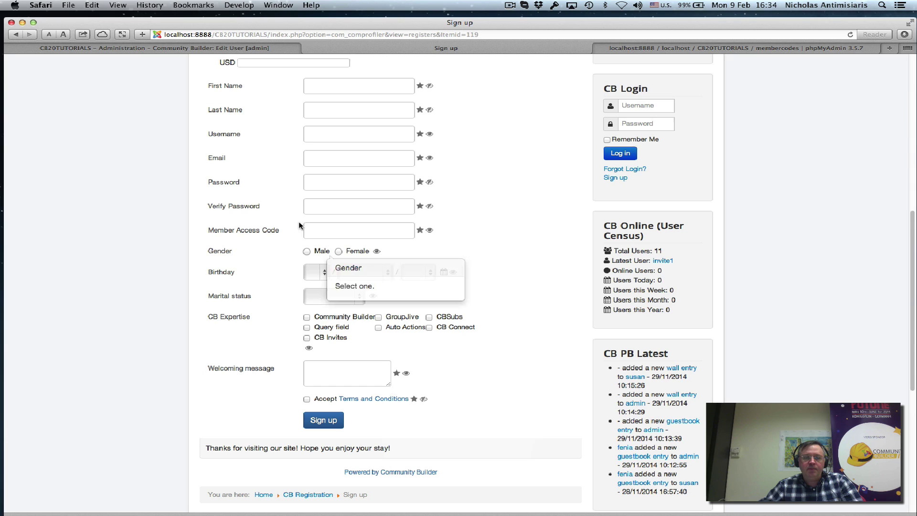
left_click(318, 229)
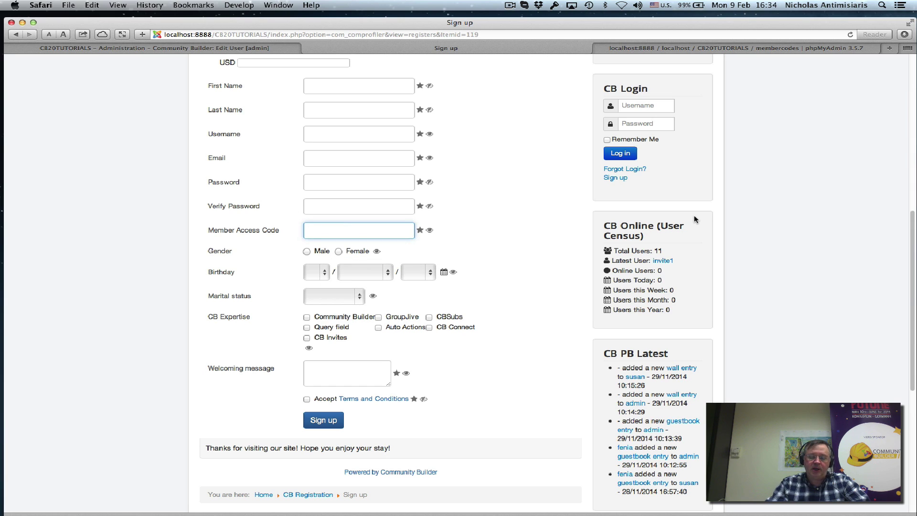
type("1090")
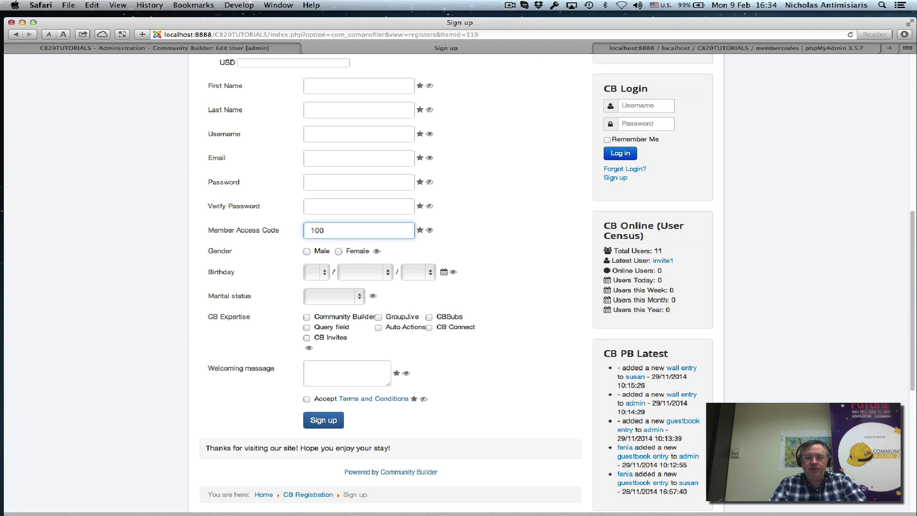
key("Tab")
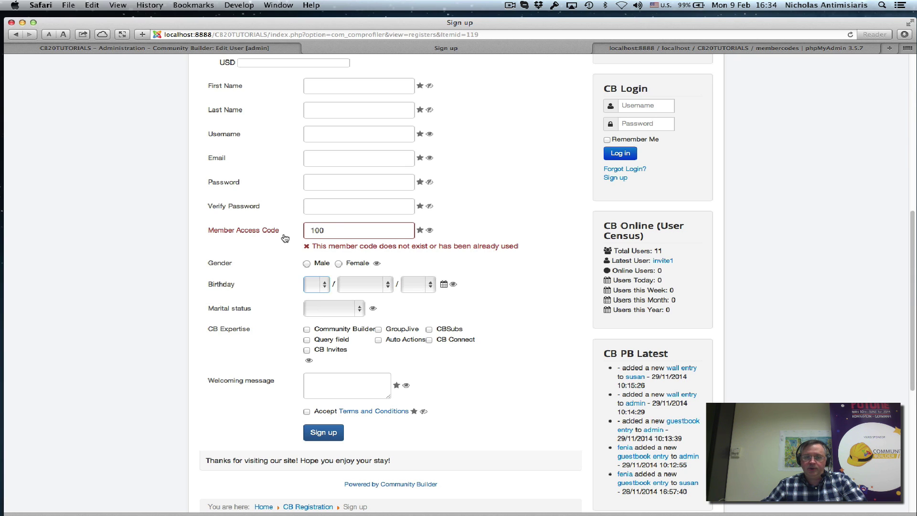
Step: Change the Member Access Code to 102 and get the Success message
left_click(337, 231)
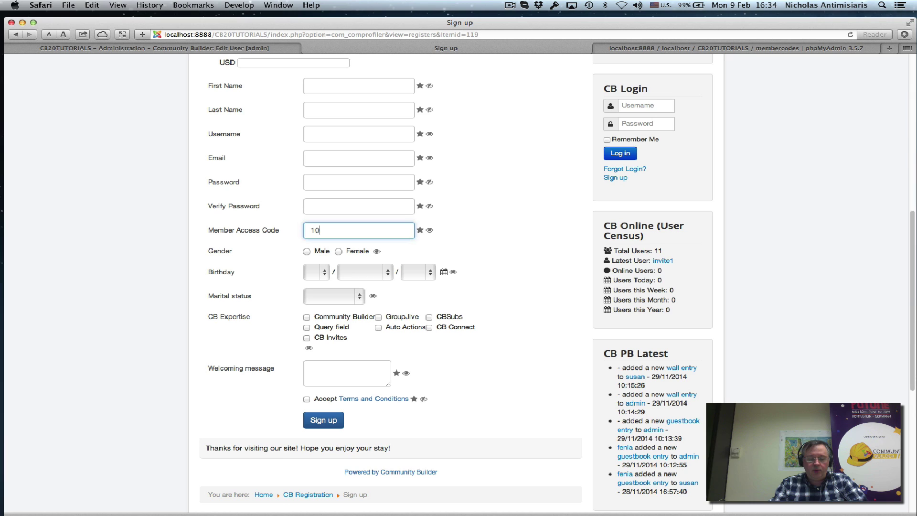
type("2")
key("Tab")
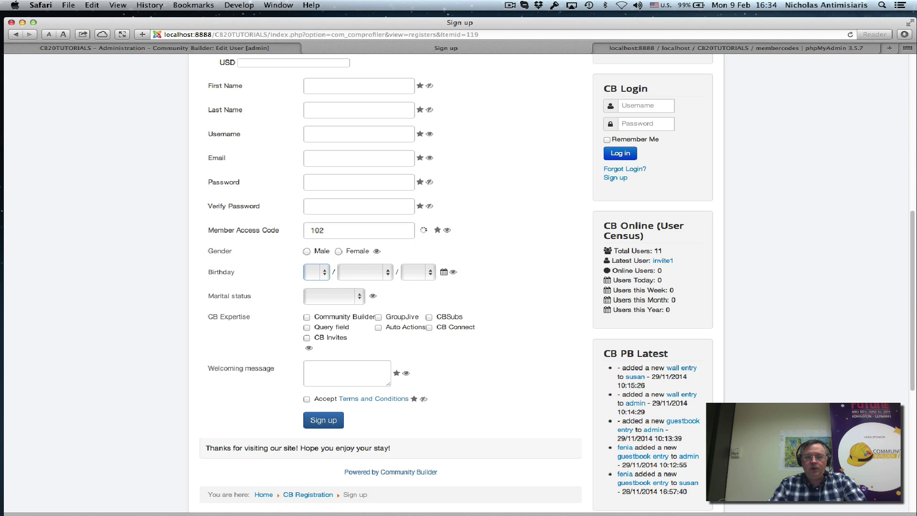
Step: Replace the code with 9999 and see it rejected as nonexistent or already used
double_click(325, 230)
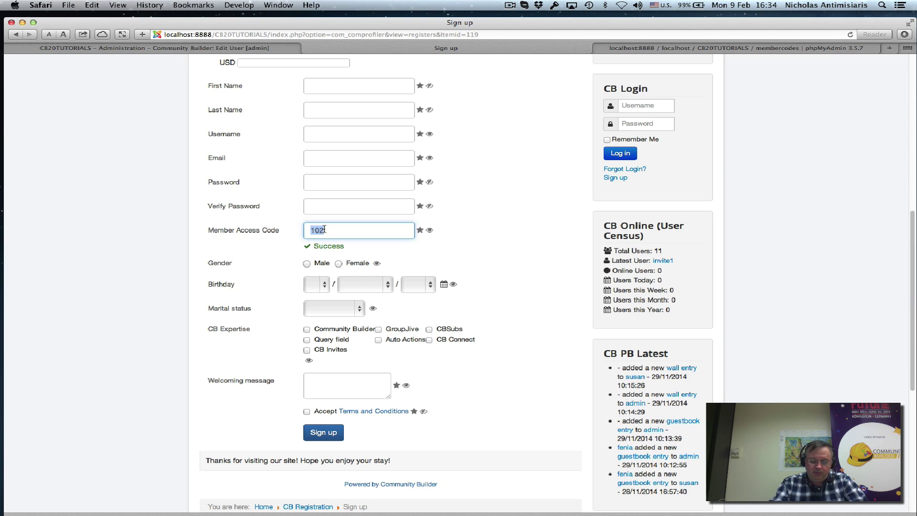
type("9999")
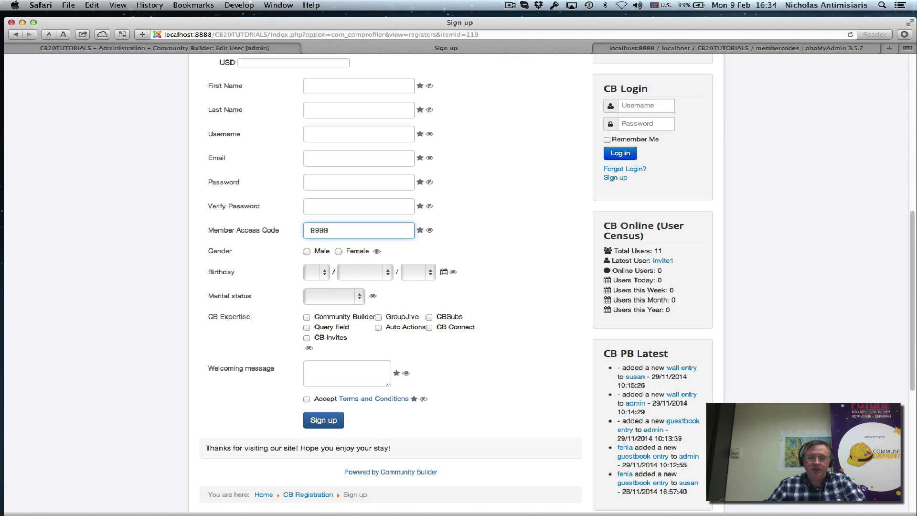
key("Tab")
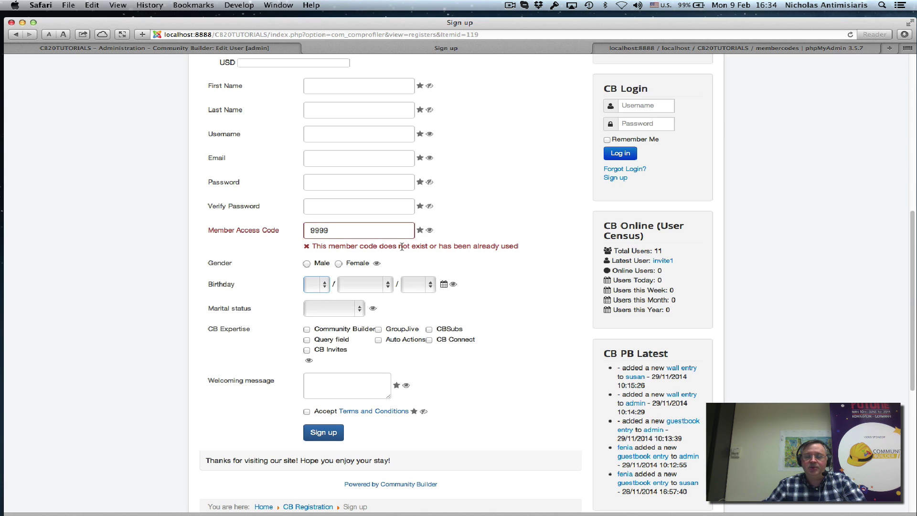